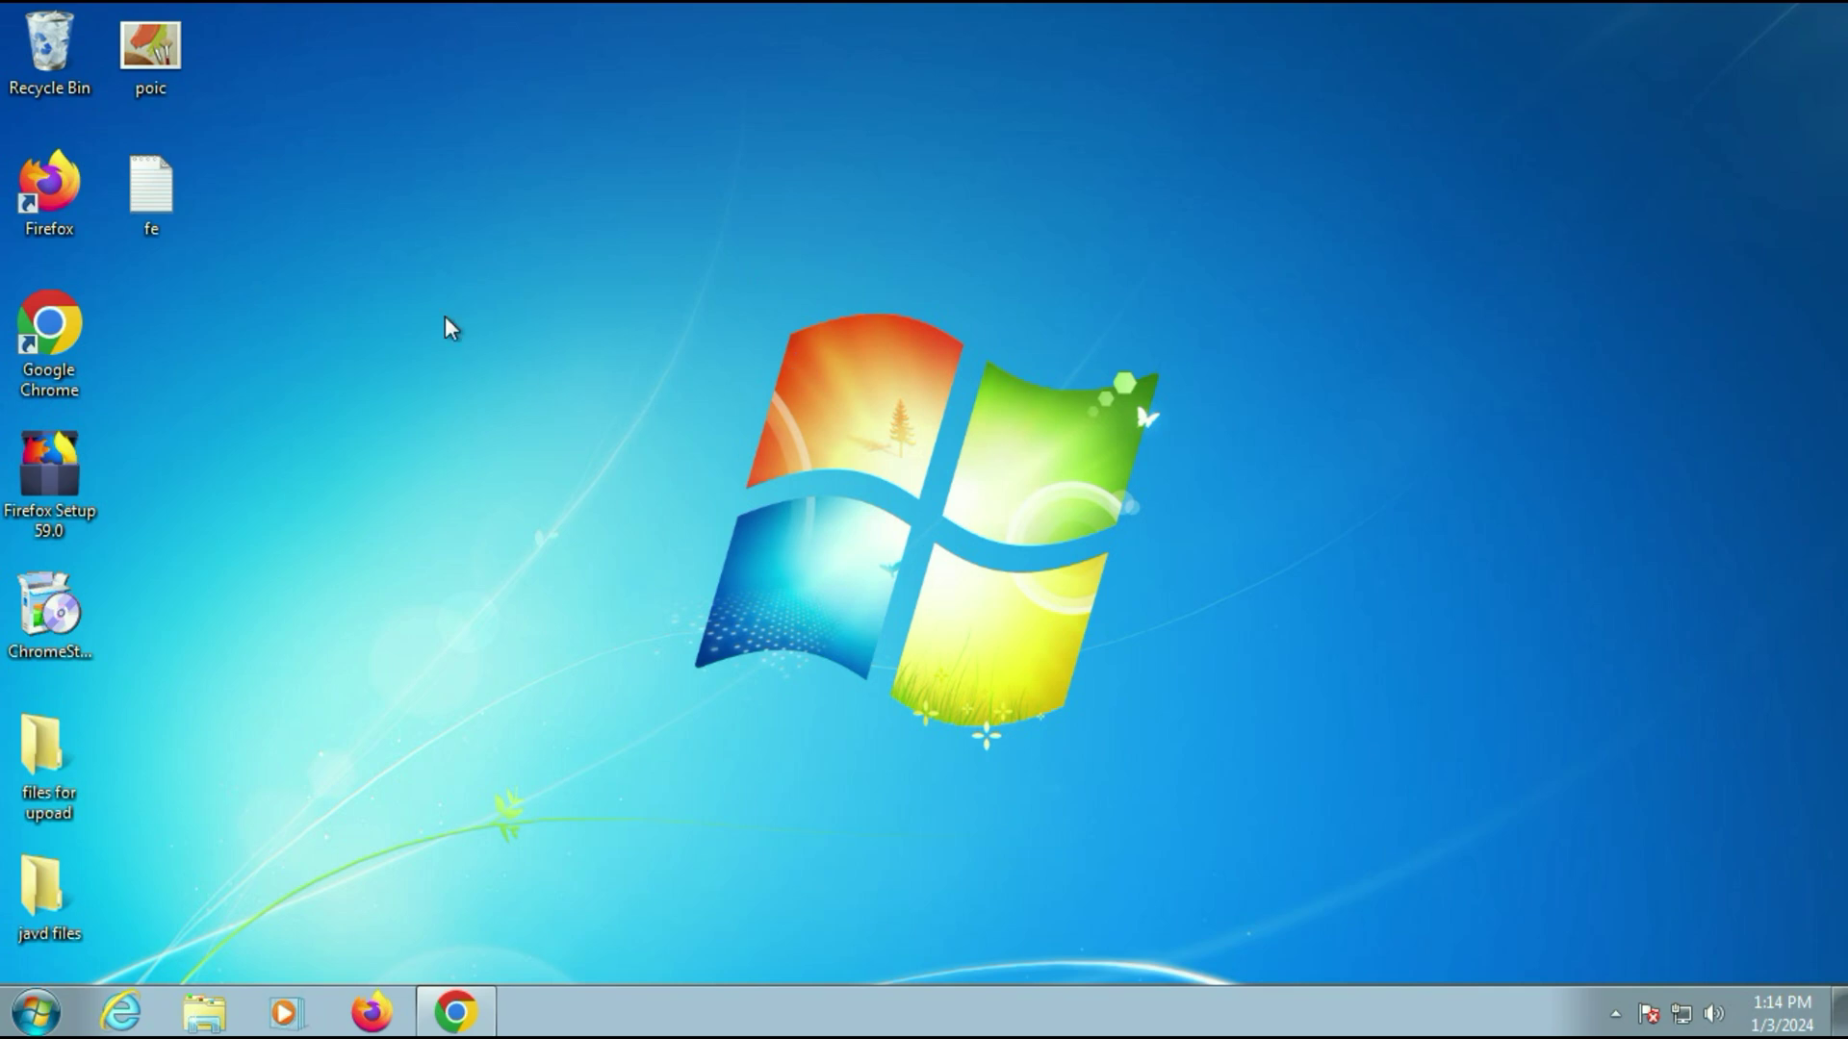
# Step: Review the desktop icons and the 'files for upoad' and 'javd files' folders before upgrading
pyautogui.moveTo(323, 18); pyautogui.dragTo(137, 608)
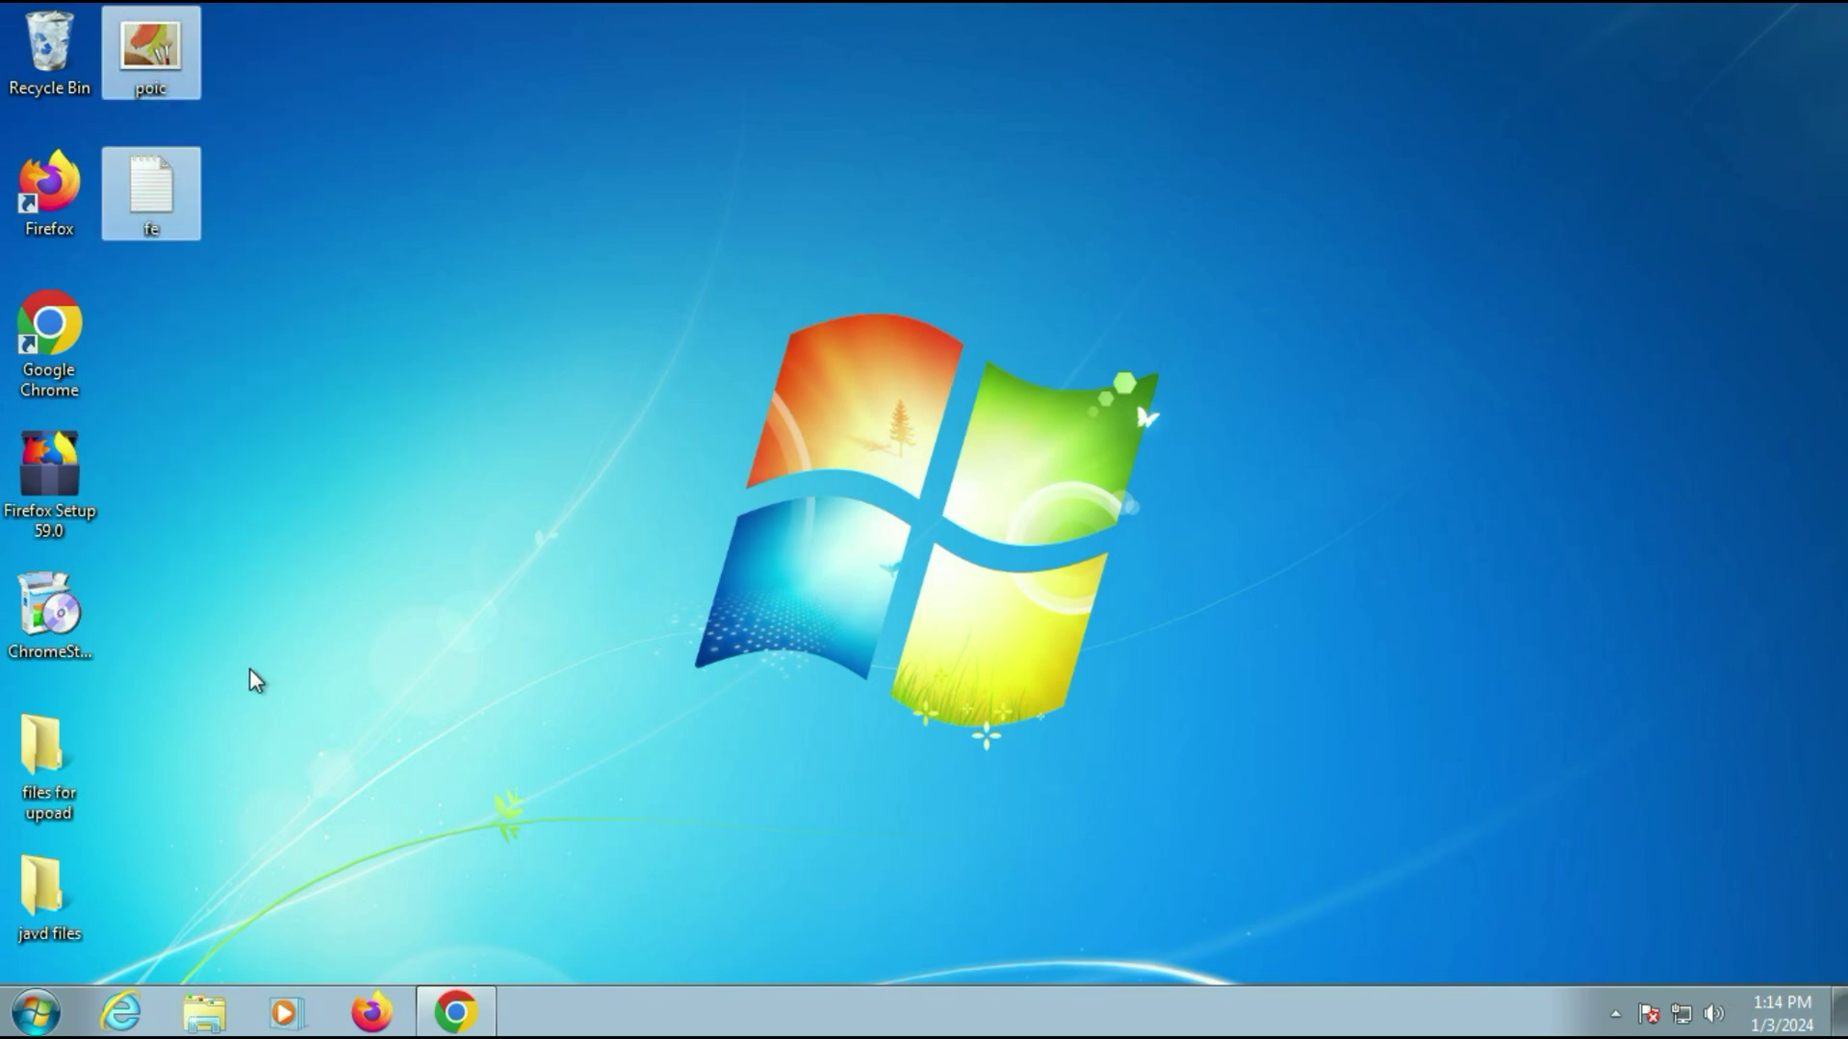
pyautogui.click(250, 674)
pyautogui.moveTo(231, 712); pyautogui.dragTo(3, 953)
pyautogui.click(355, 552)
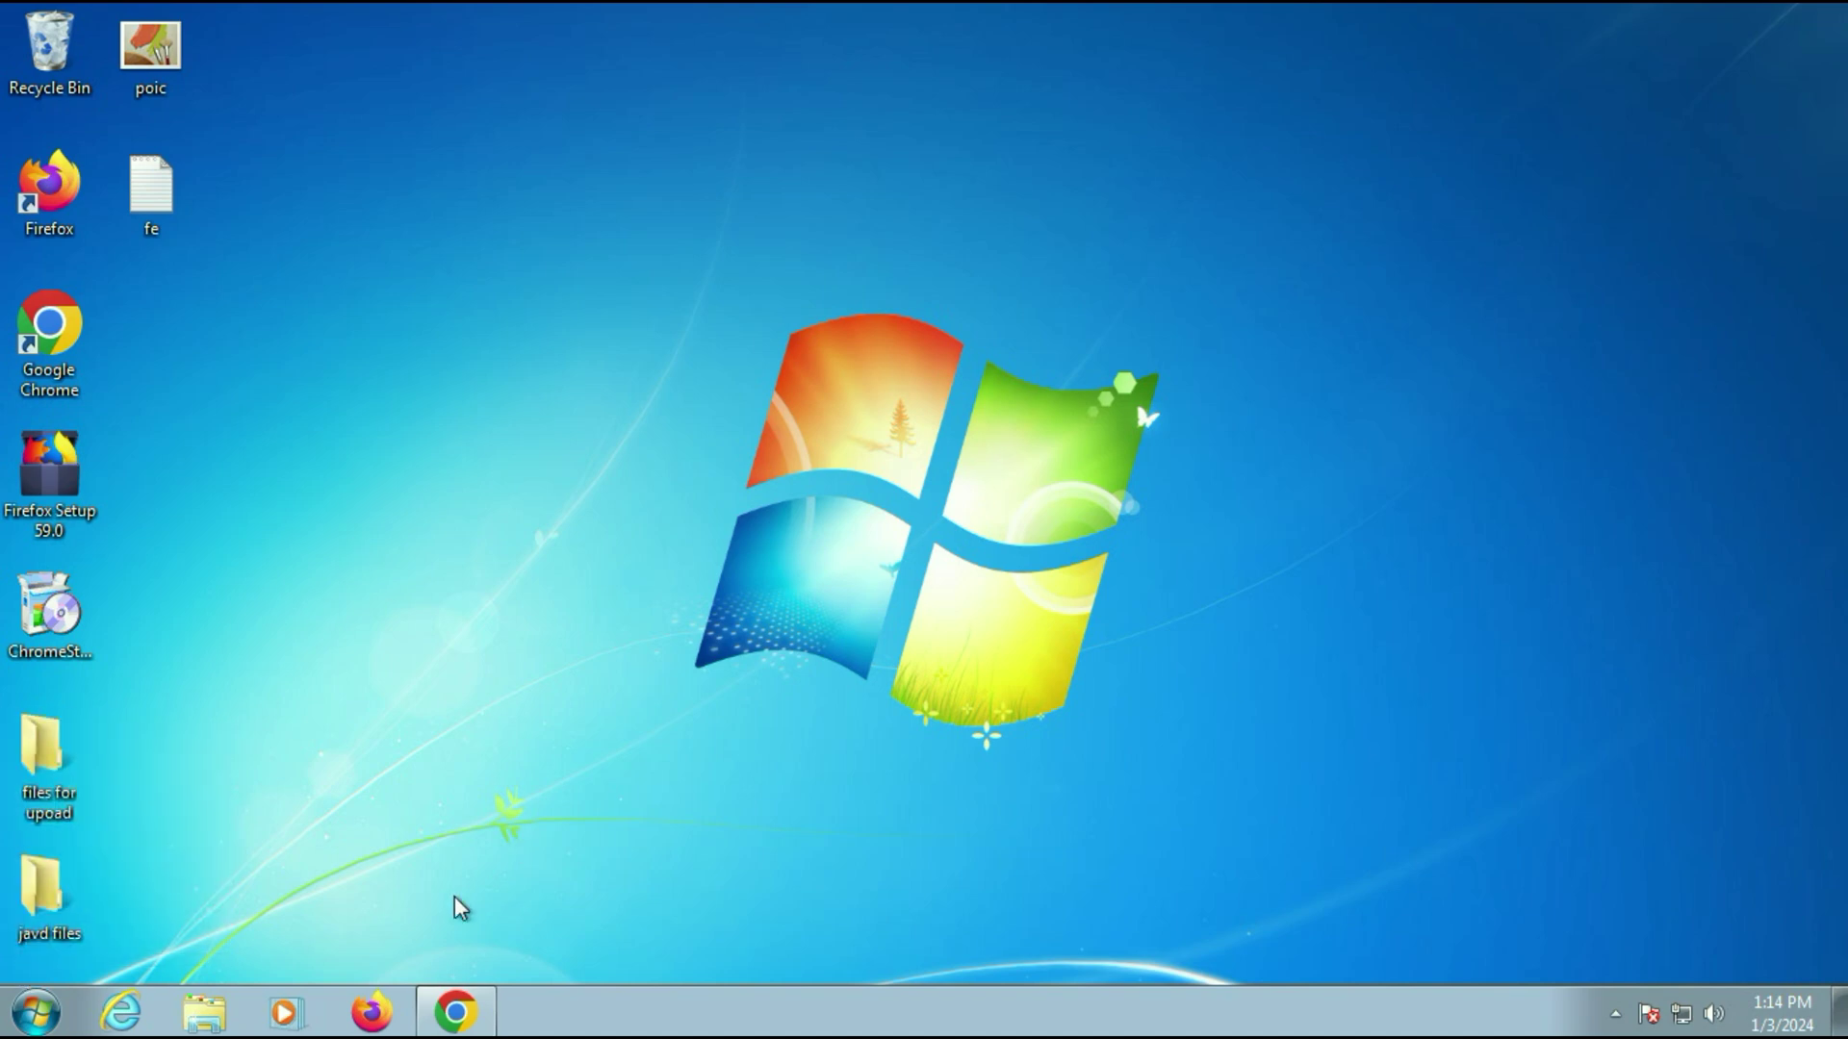
# Step: Check the computer's drives and look inside New Volume (E:)
pyautogui.click(204, 1012)
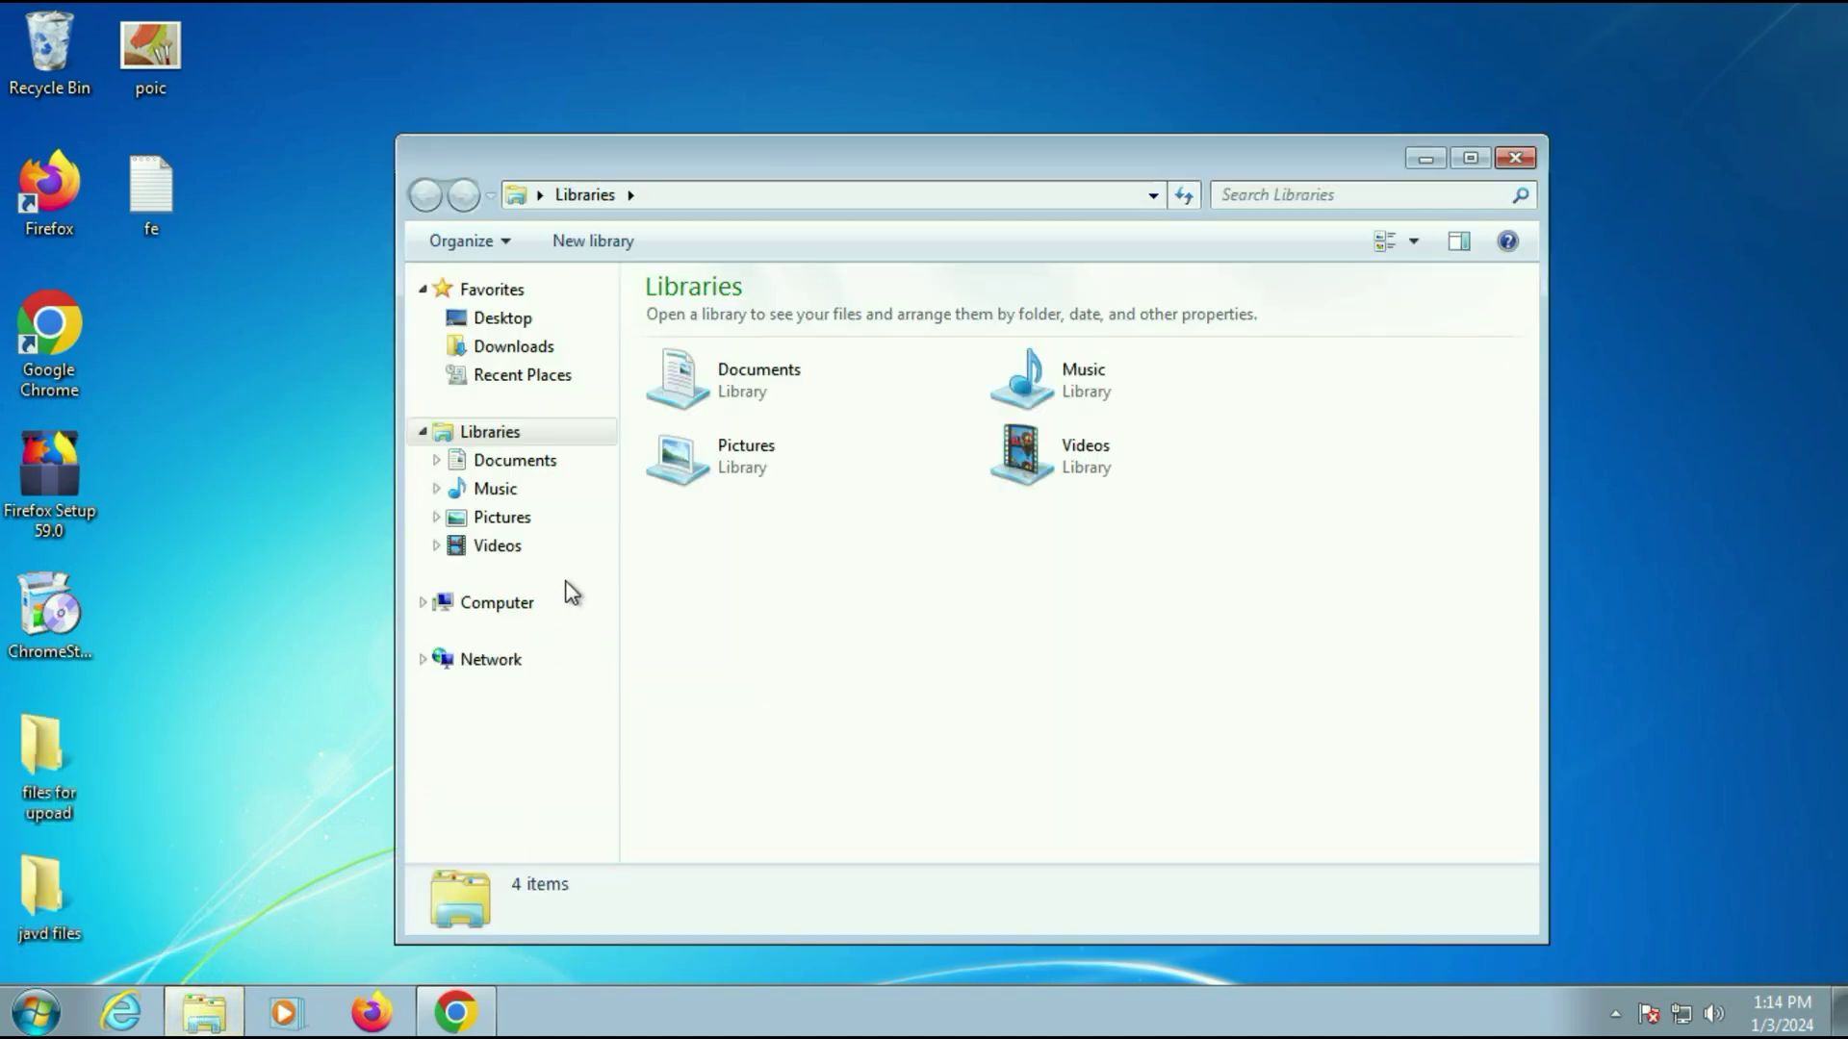
pyautogui.click(505, 607)
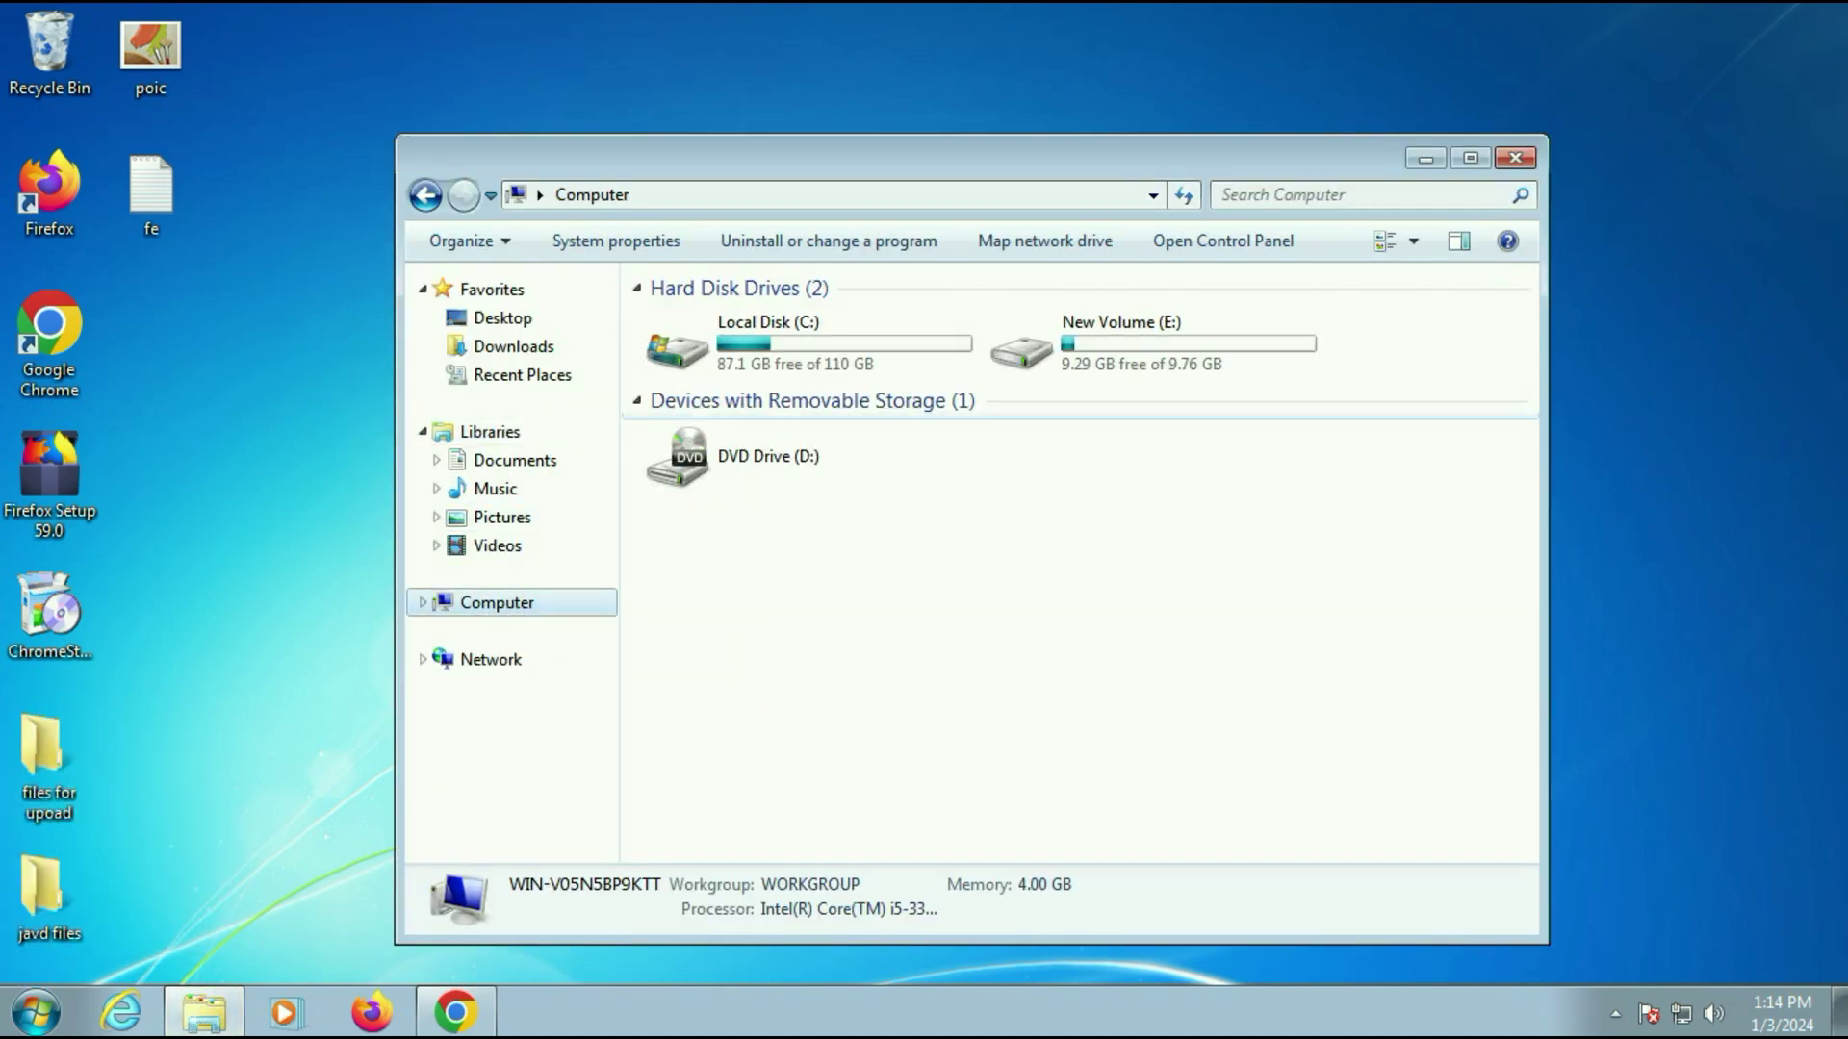
pyautogui.doubleClick(1104, 174)
pyautogui.doubleClick(787, 202)
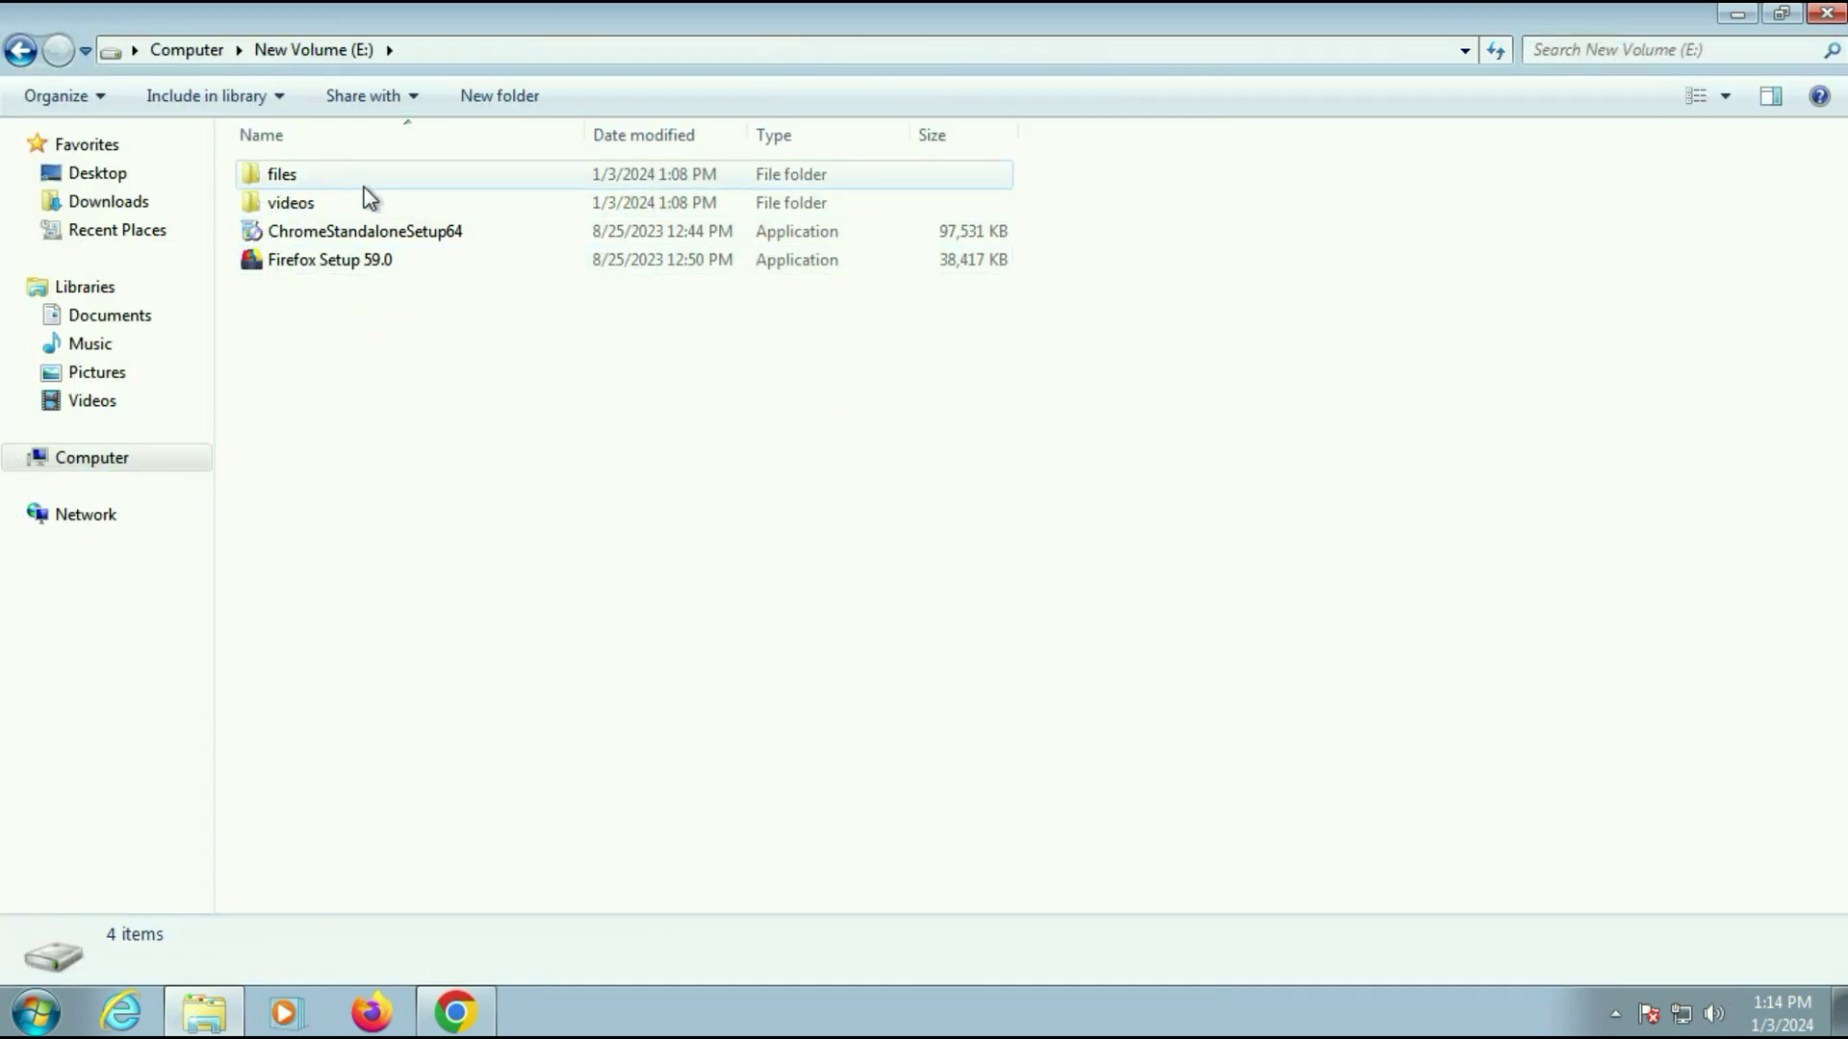
pyautogui.click(20, 50)
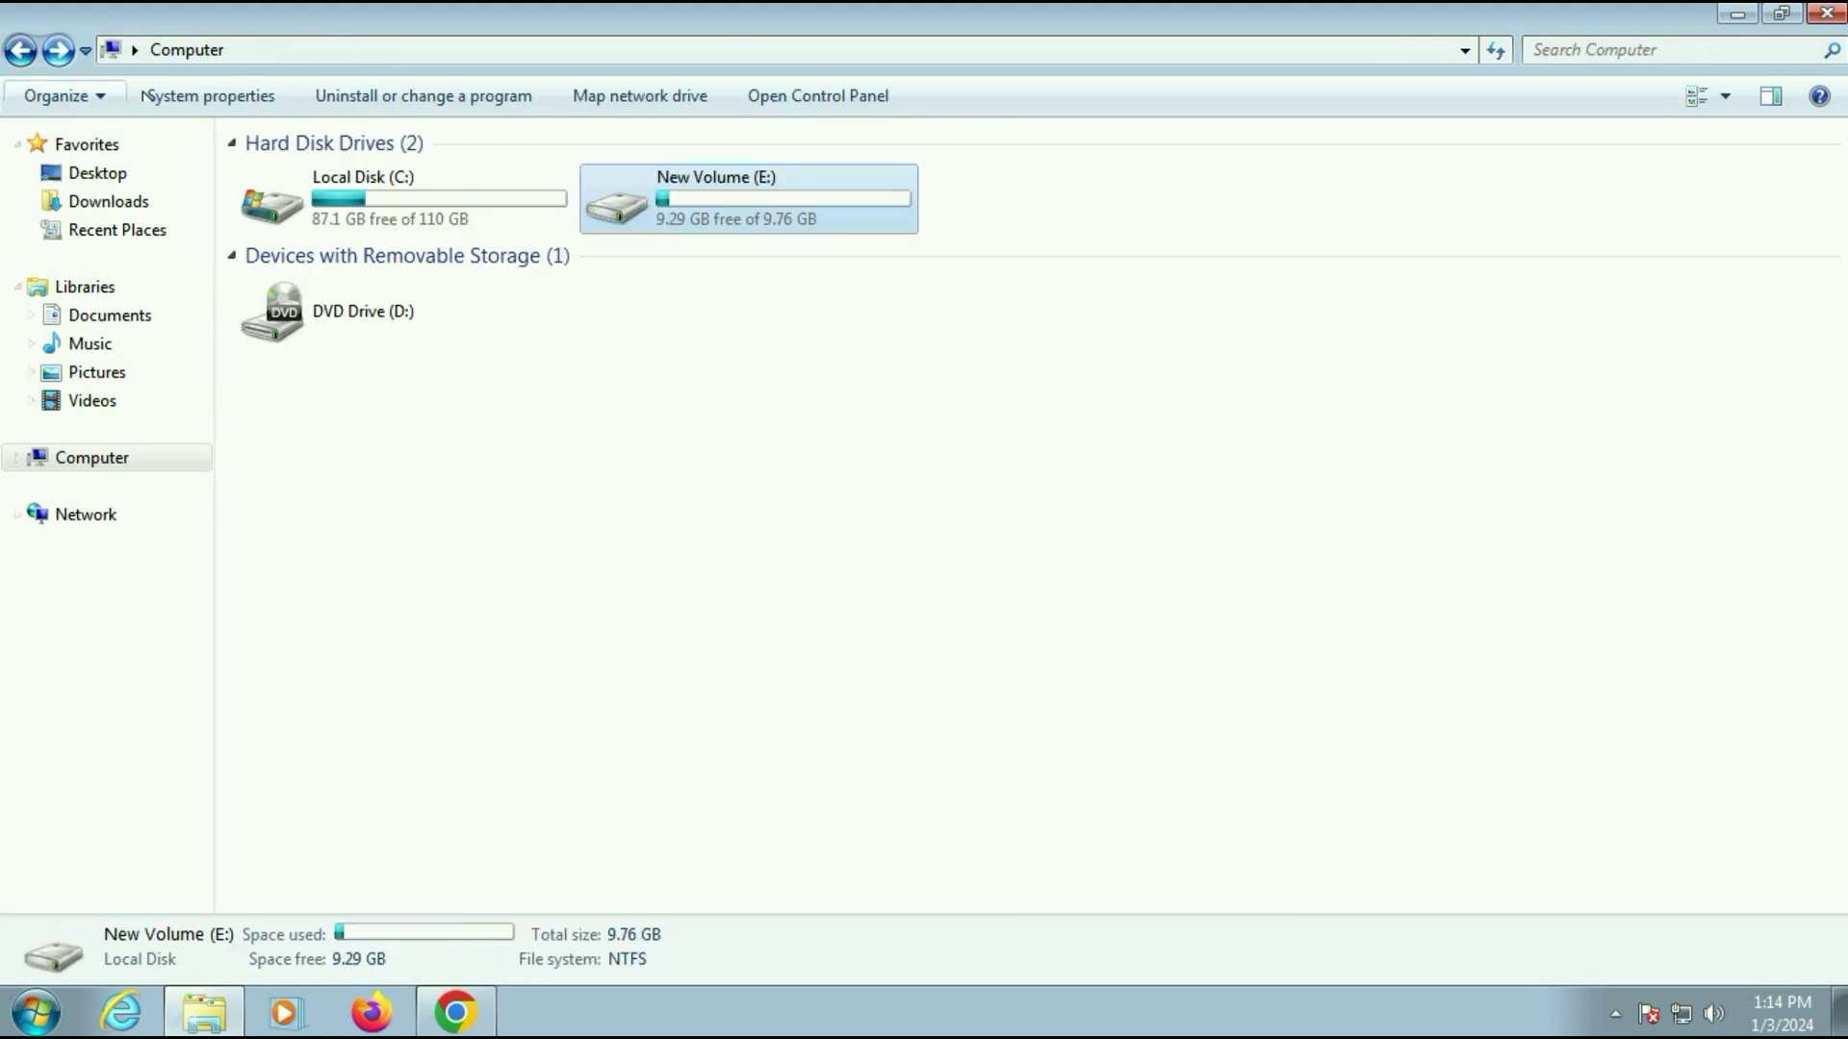
pyautogui.click(1831, 16)
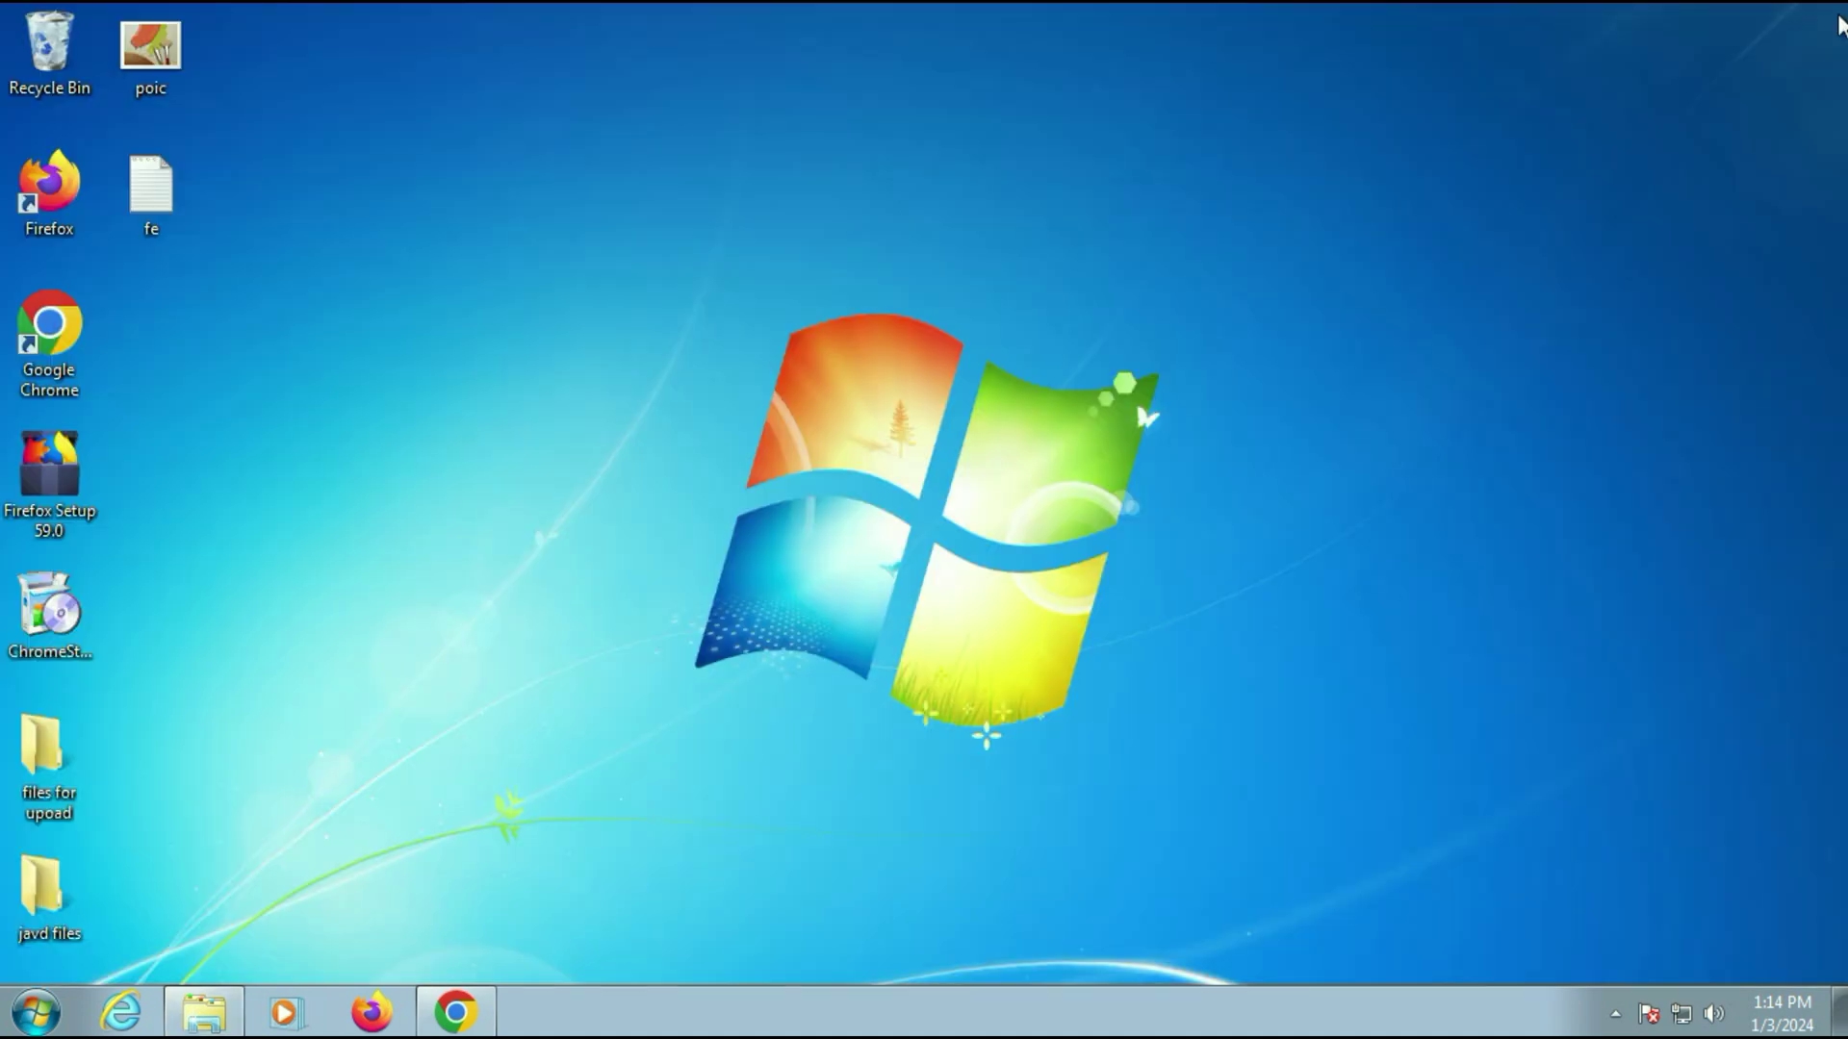
# Step: Review the list of installed programs in the computer's settings
pyautogui.click(34, 1020)
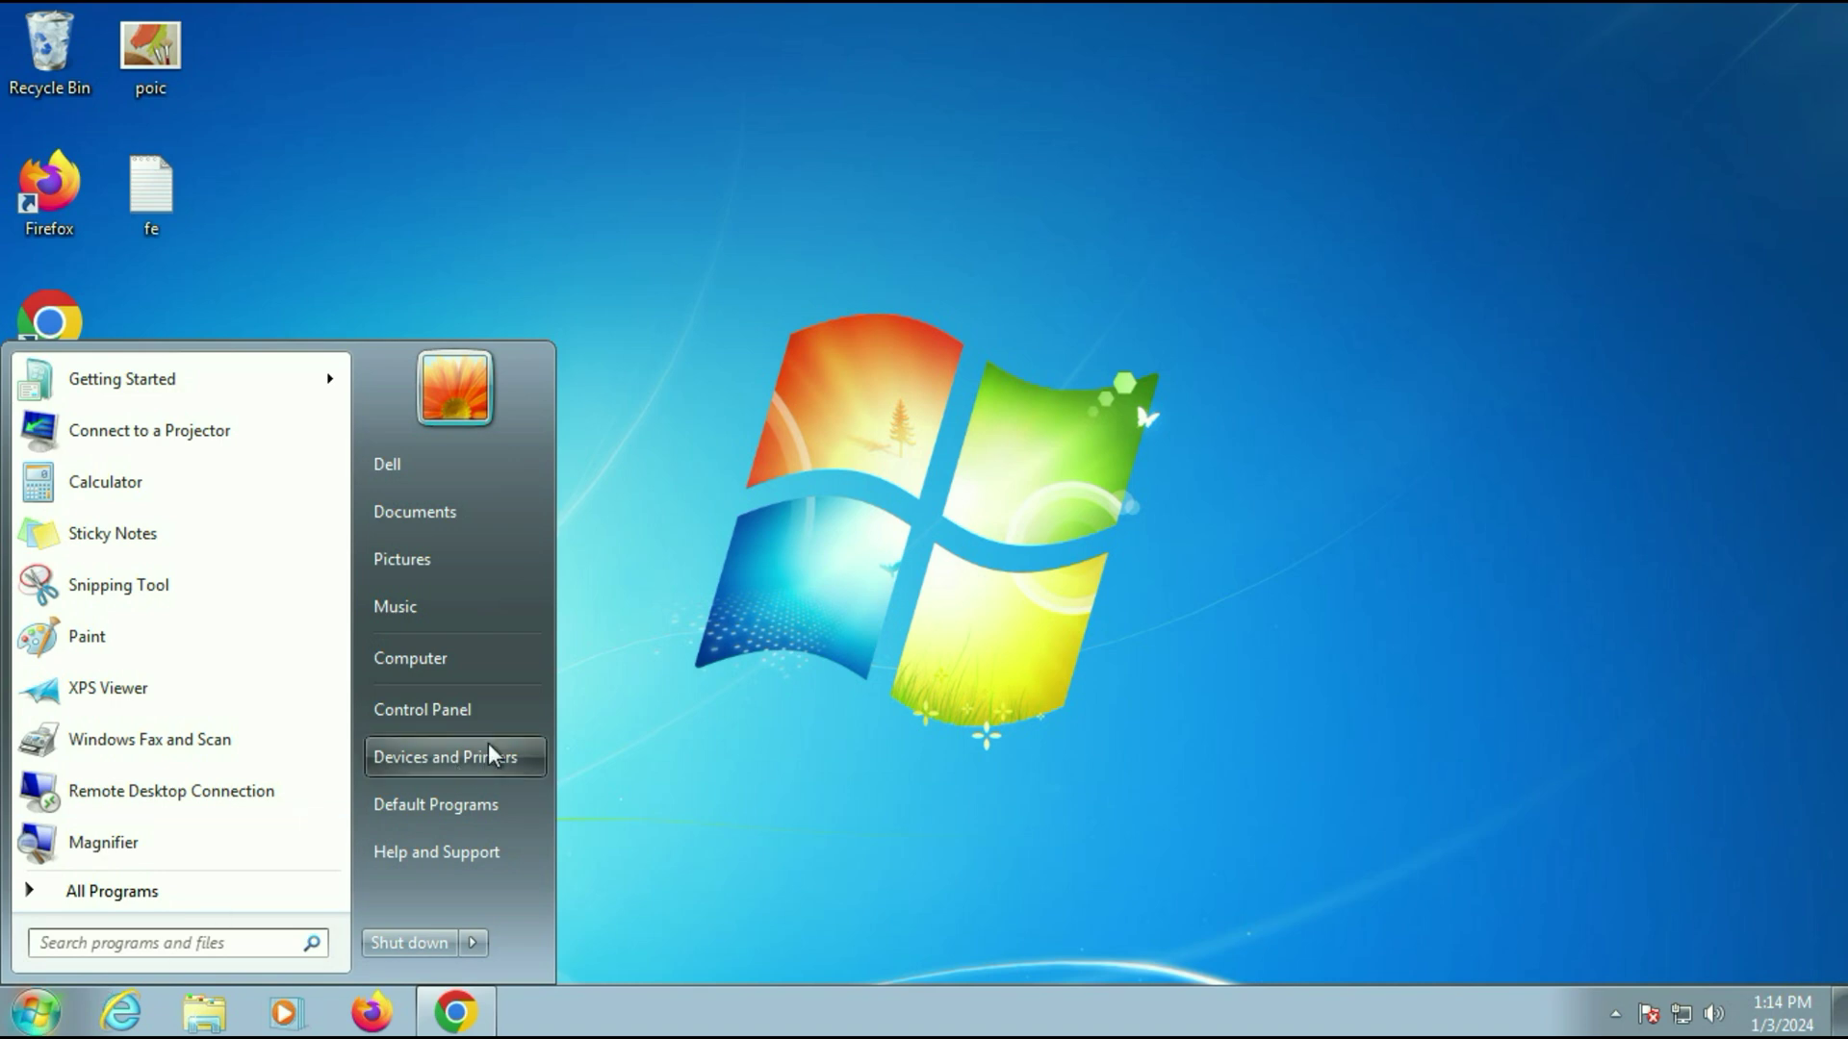
pyautogui.click(484, 710)
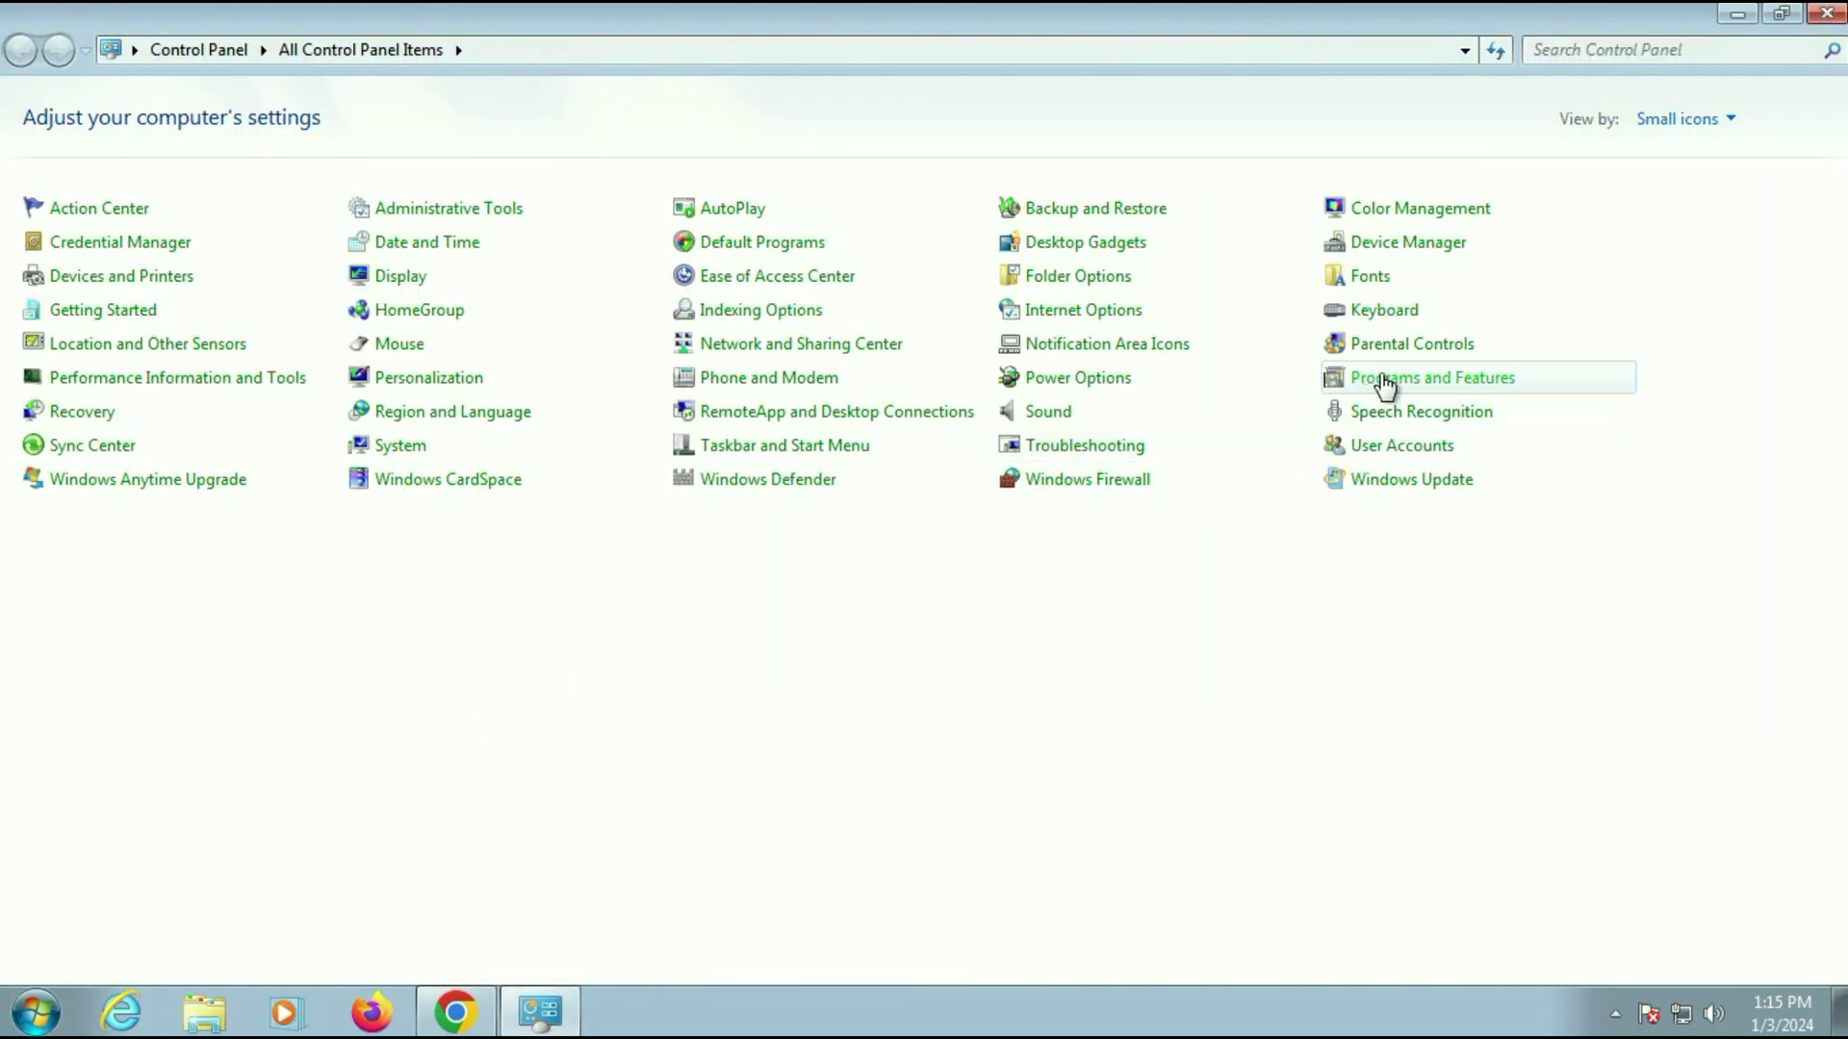
pyautogui.click(1382, 383)
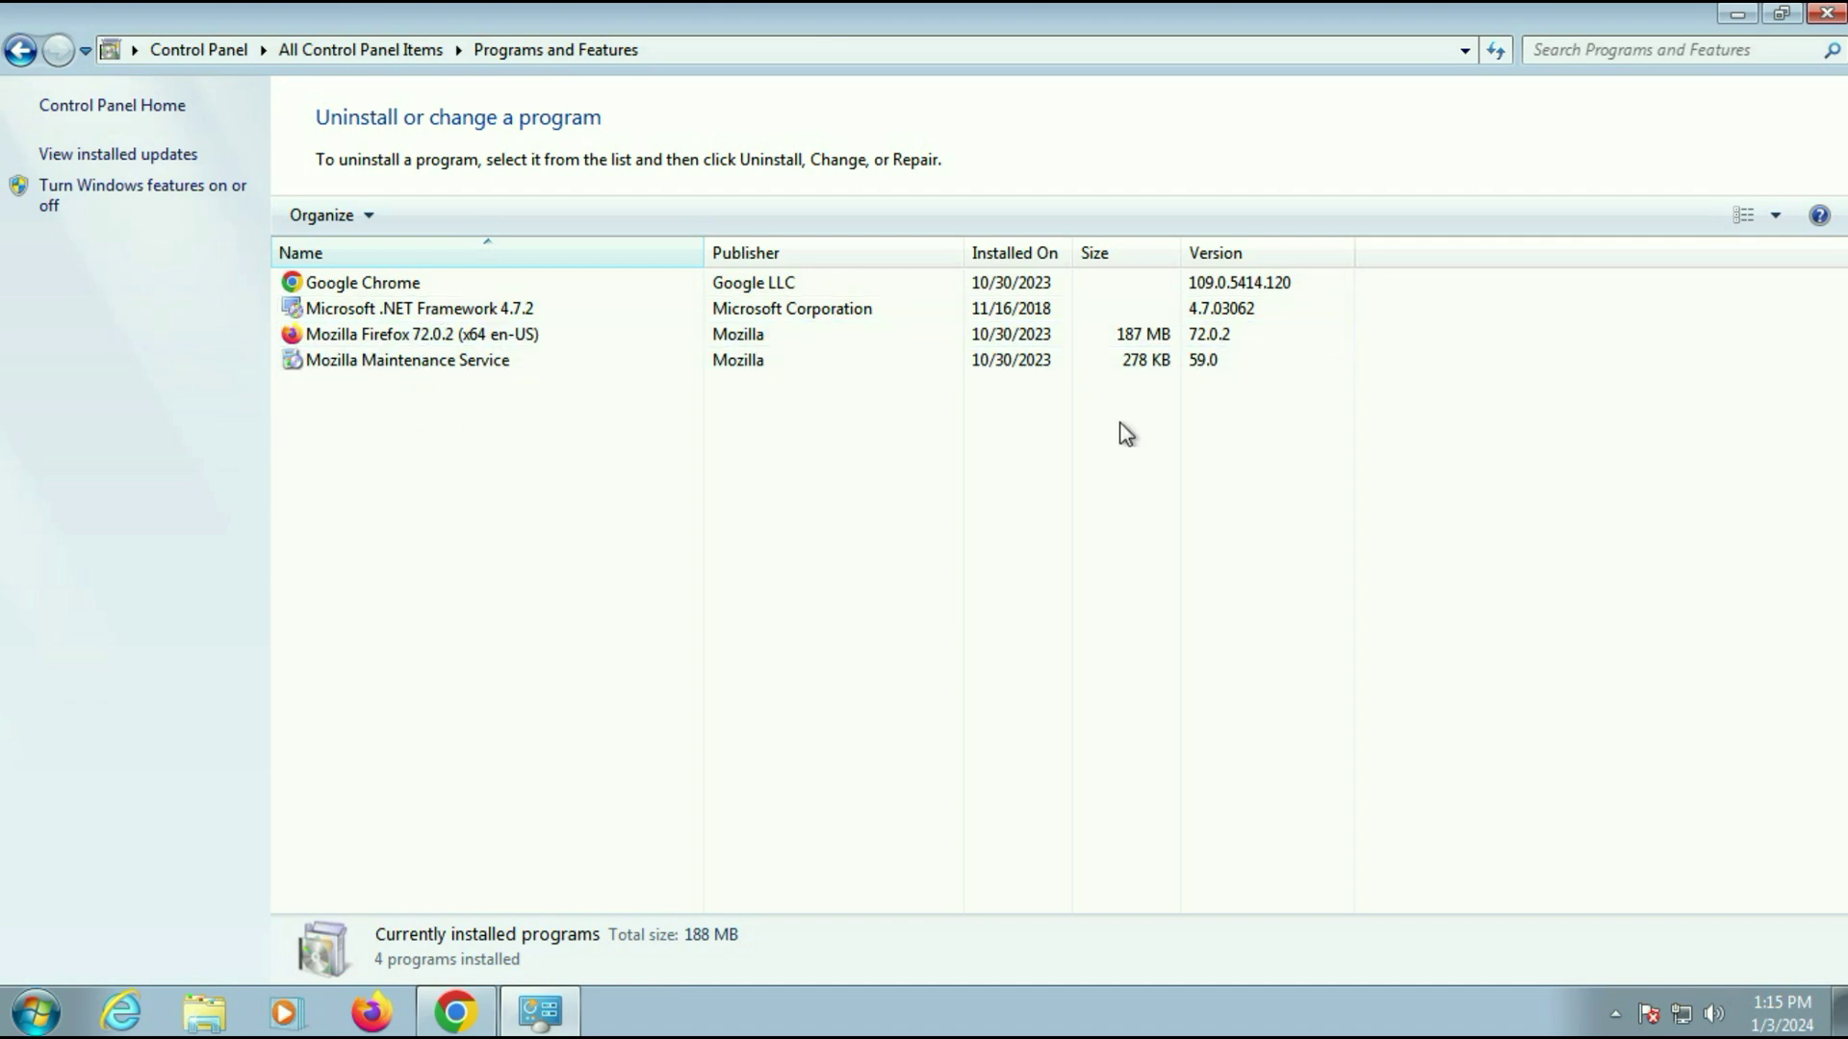
pyautogui.click(1826, 13)
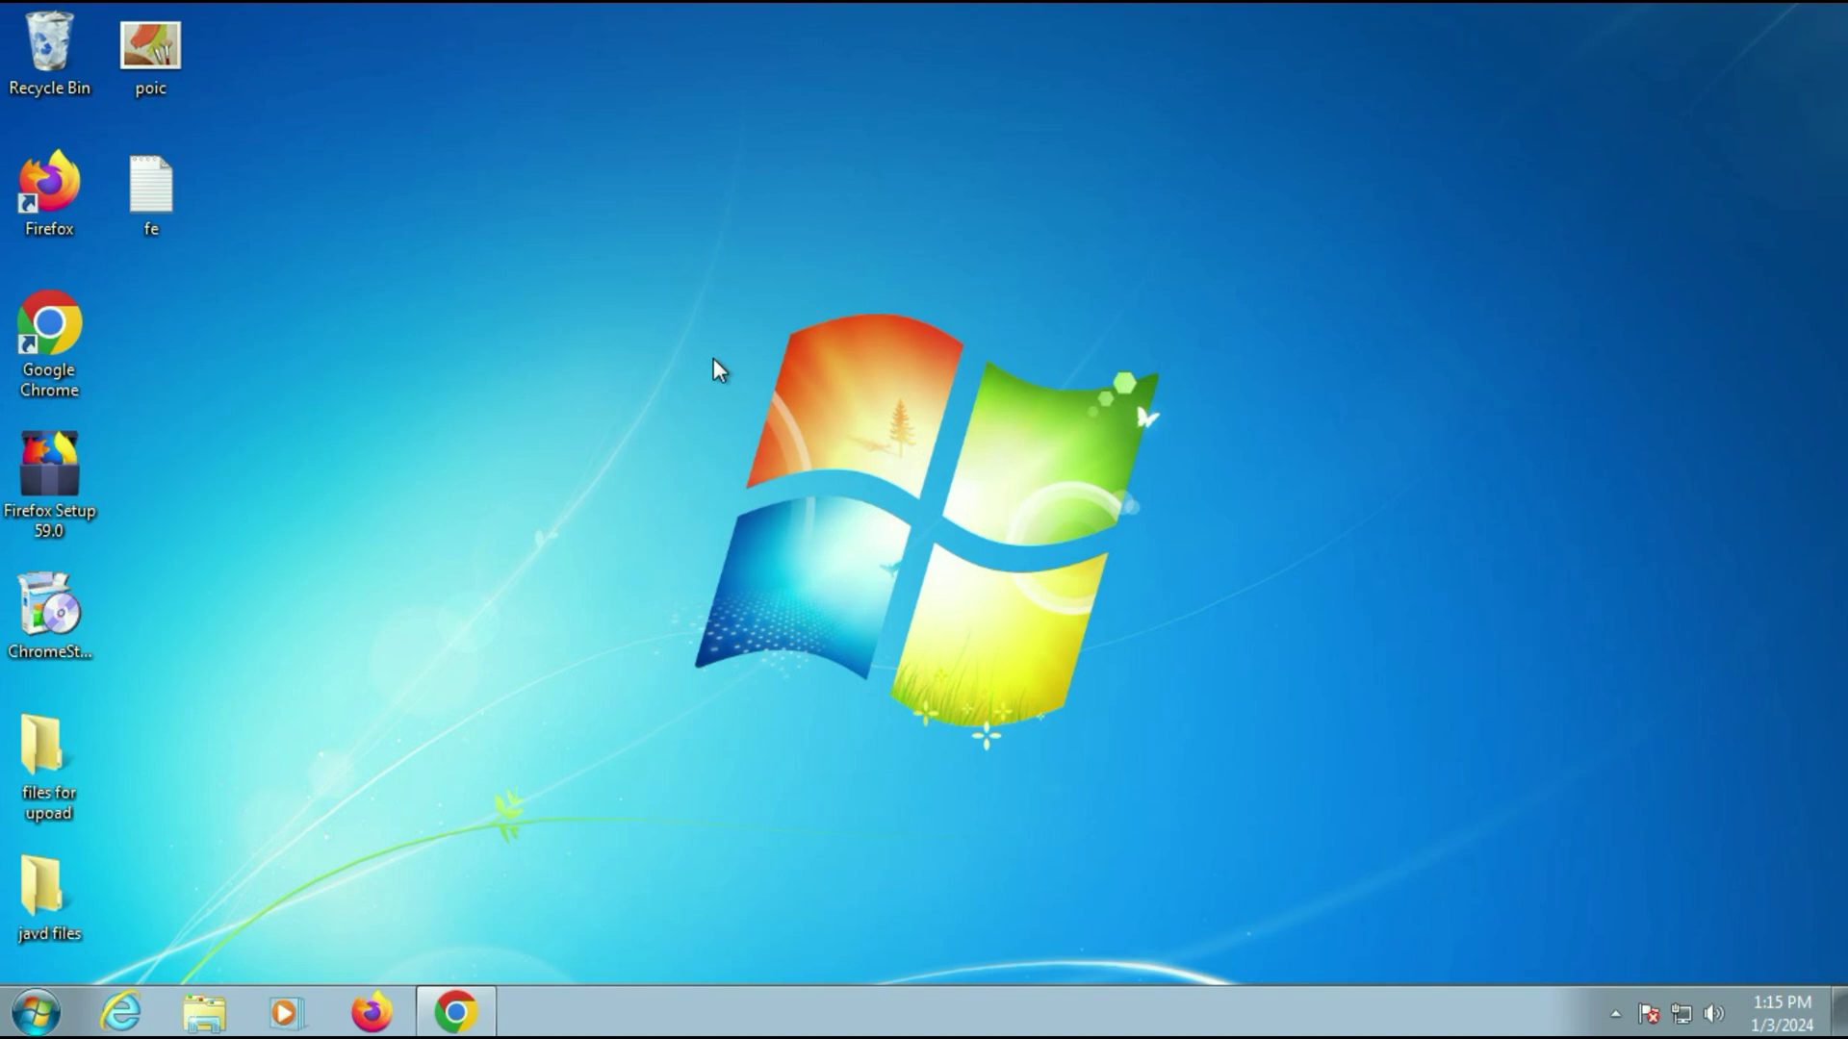
# Step: Search 'windows 10' in Chrome and download MediaCreationTool.exe from Microsoft's Download Windows 10 page
pyautogui.click(459, 996)
pyautogui.click(808, 72)
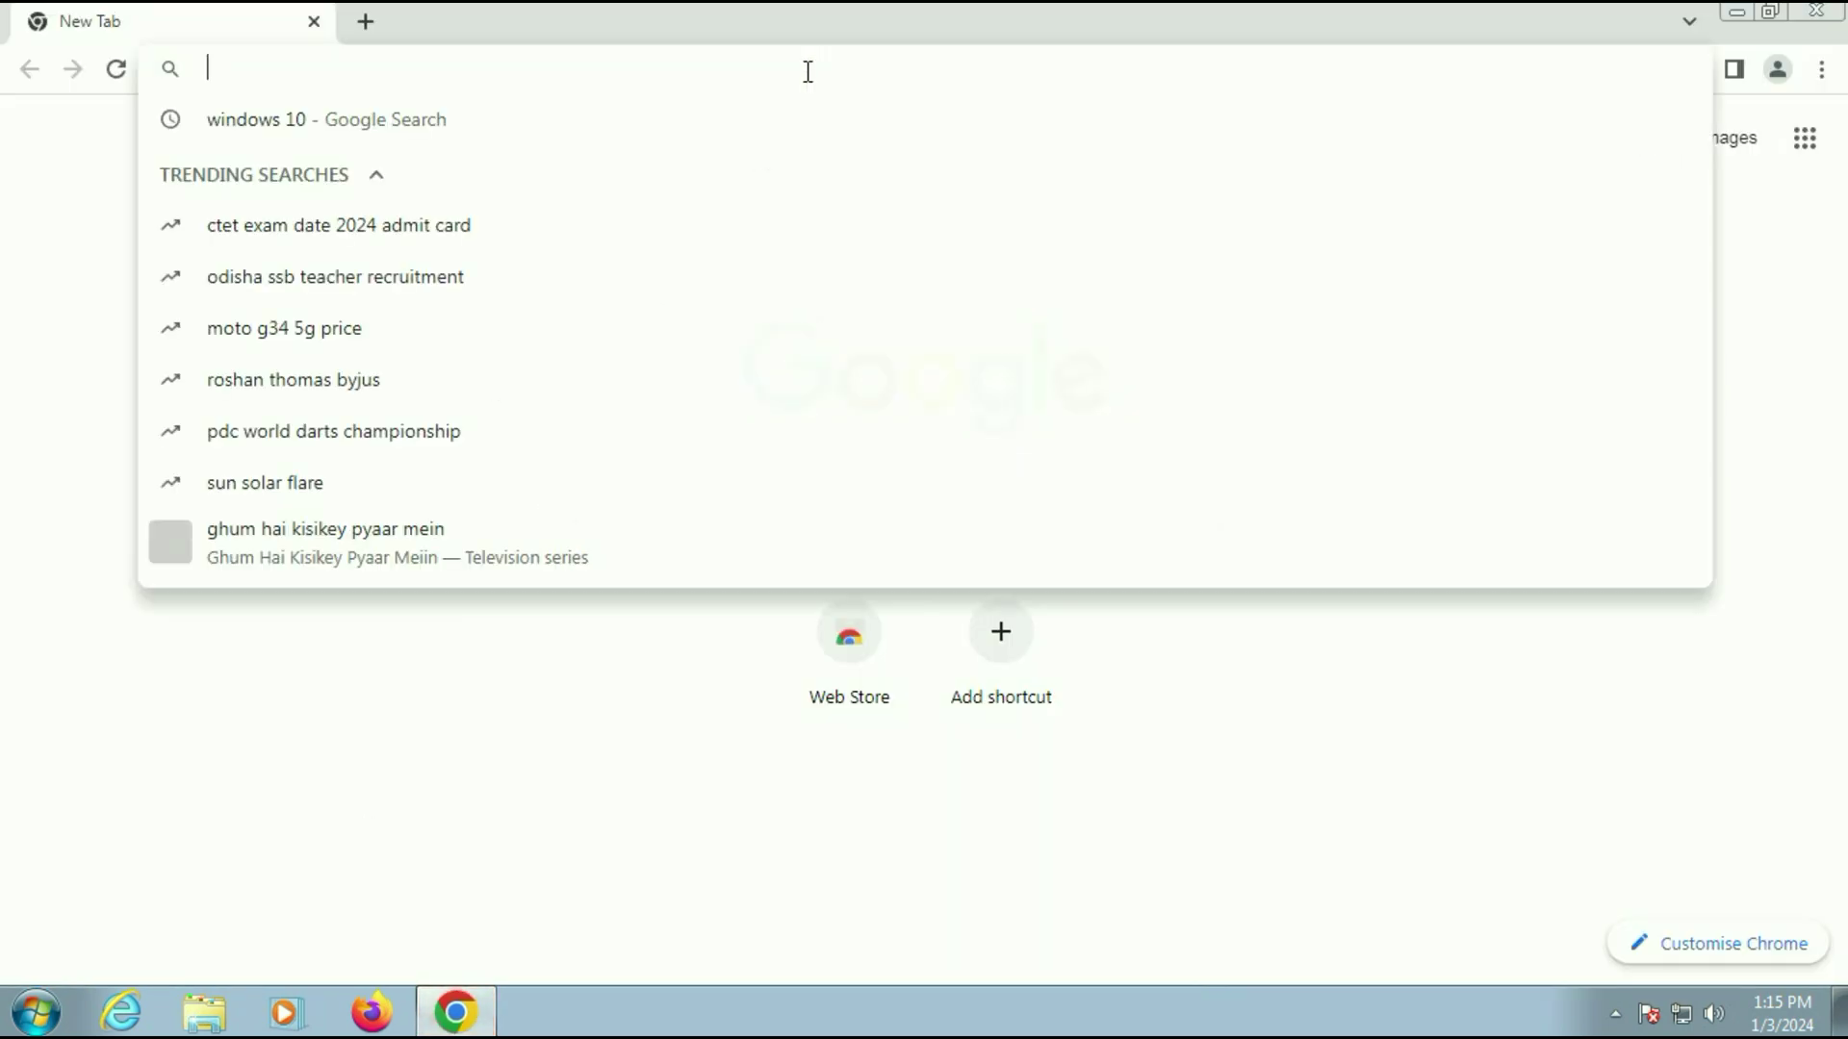
pyautogui.click(459, 125)
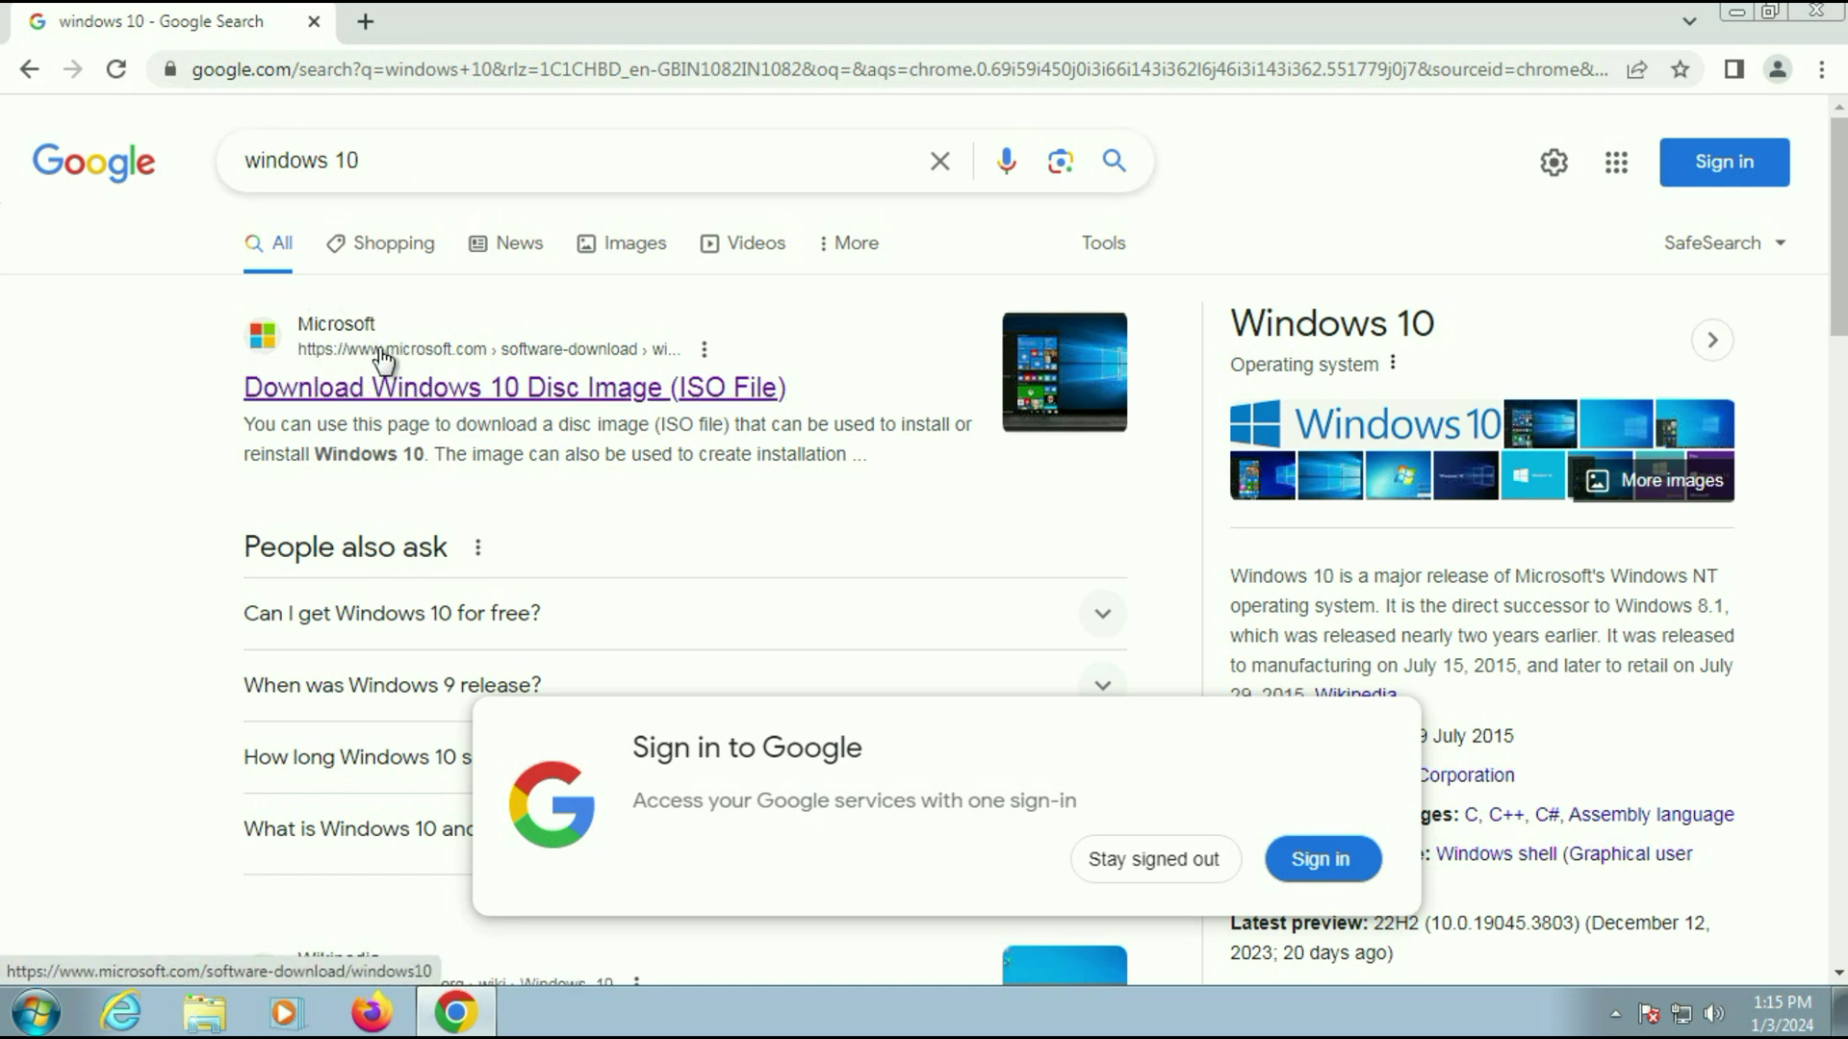
pyautogui.click(388, 390)
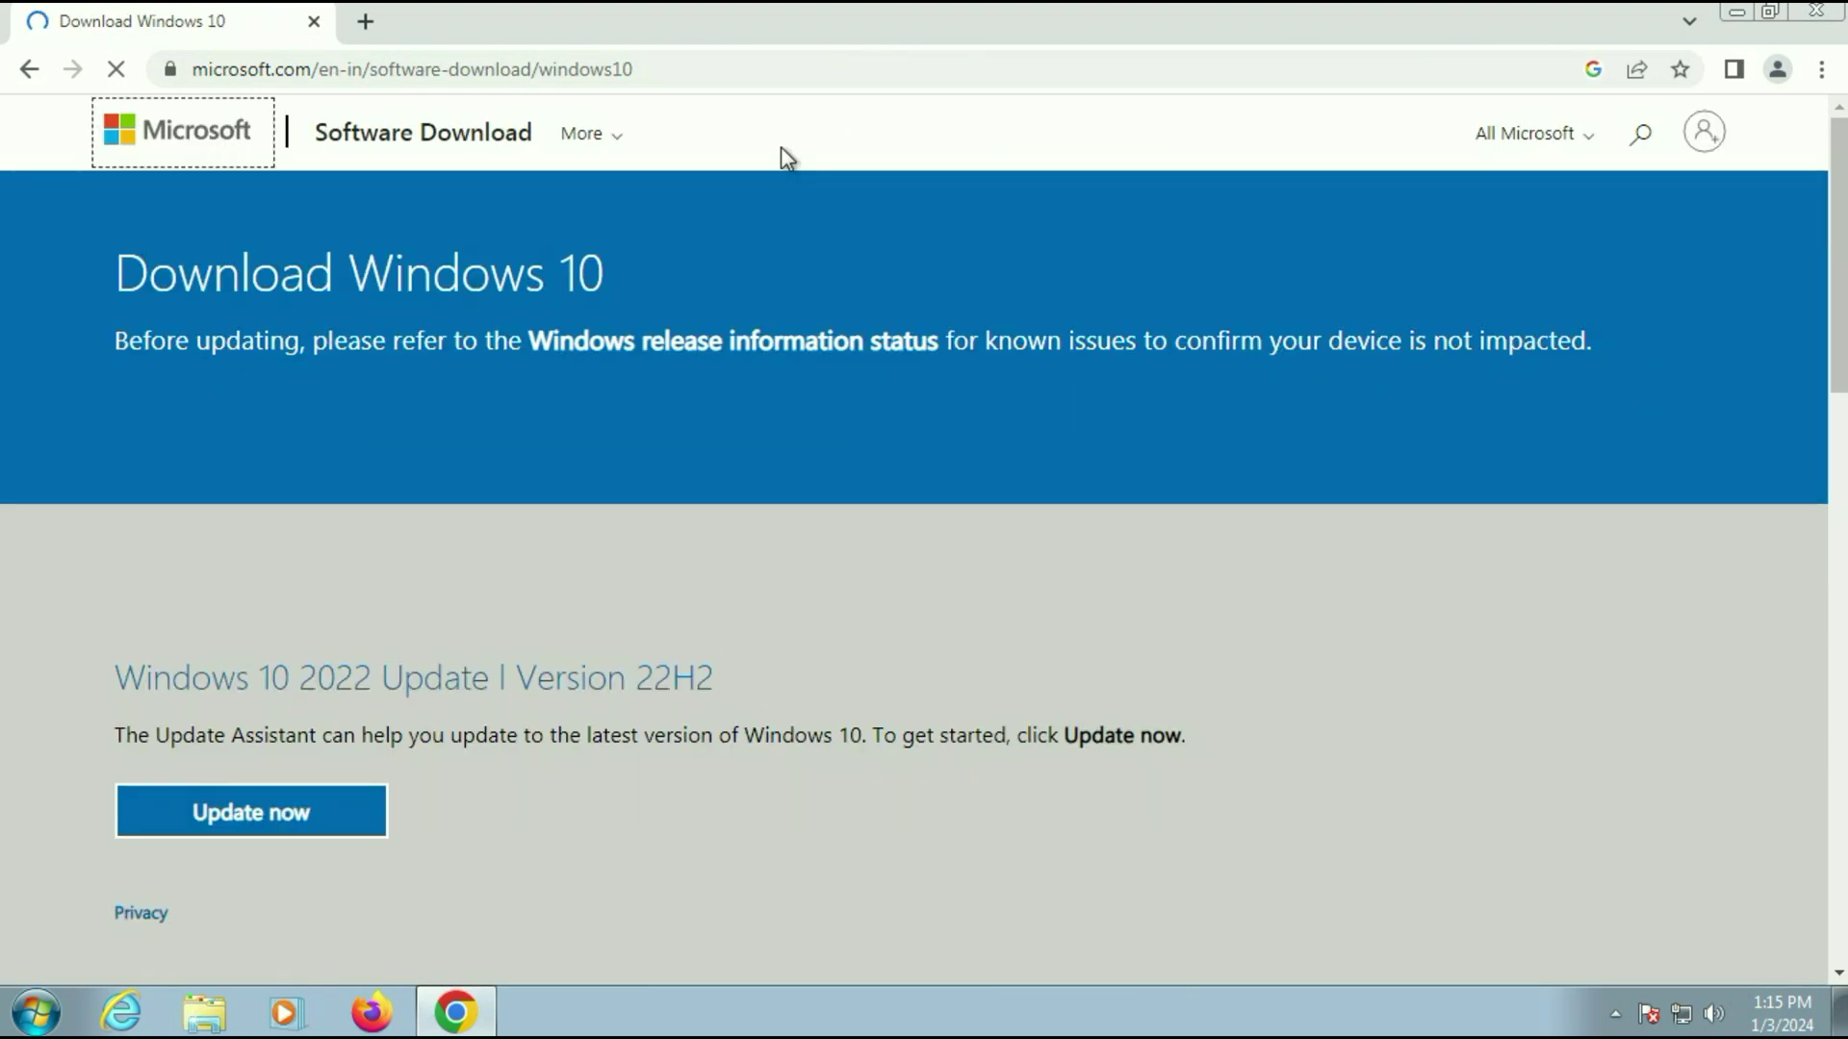
pyautogui.scroll(-8, 779, 217)
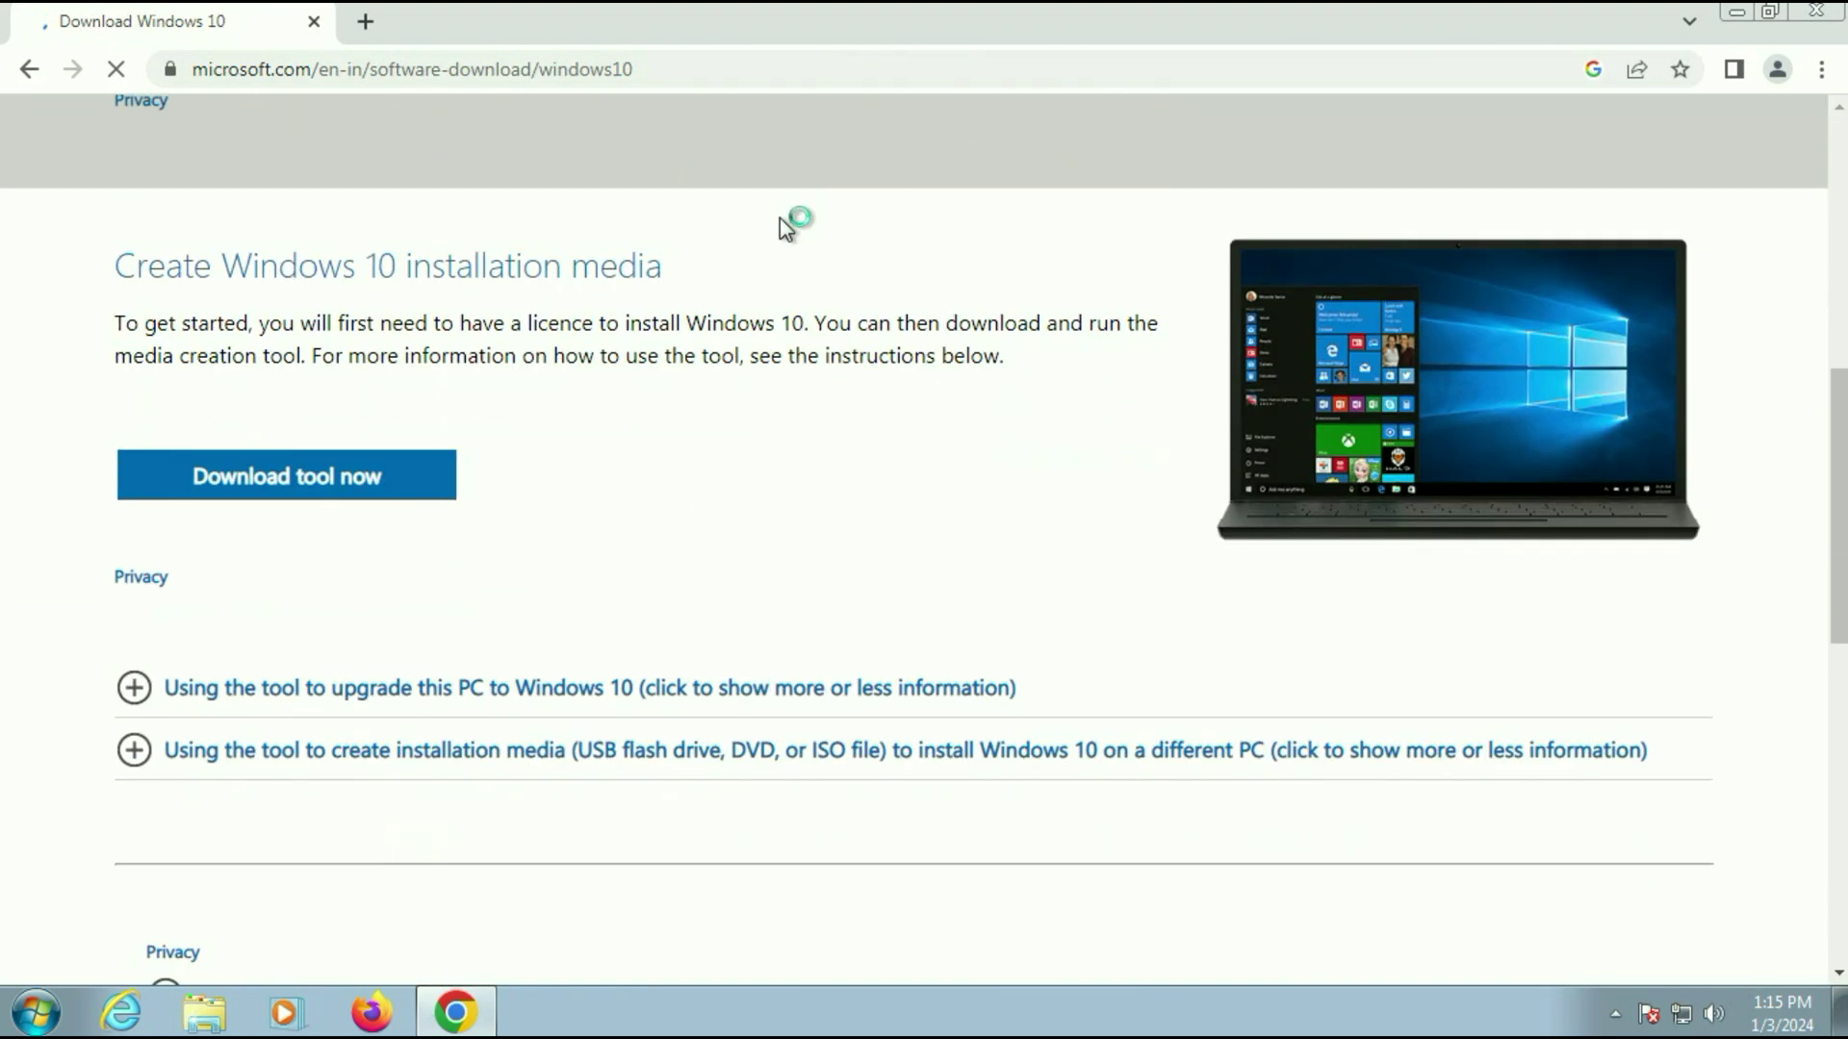
pyautogui.scroll(1, 765, 230)
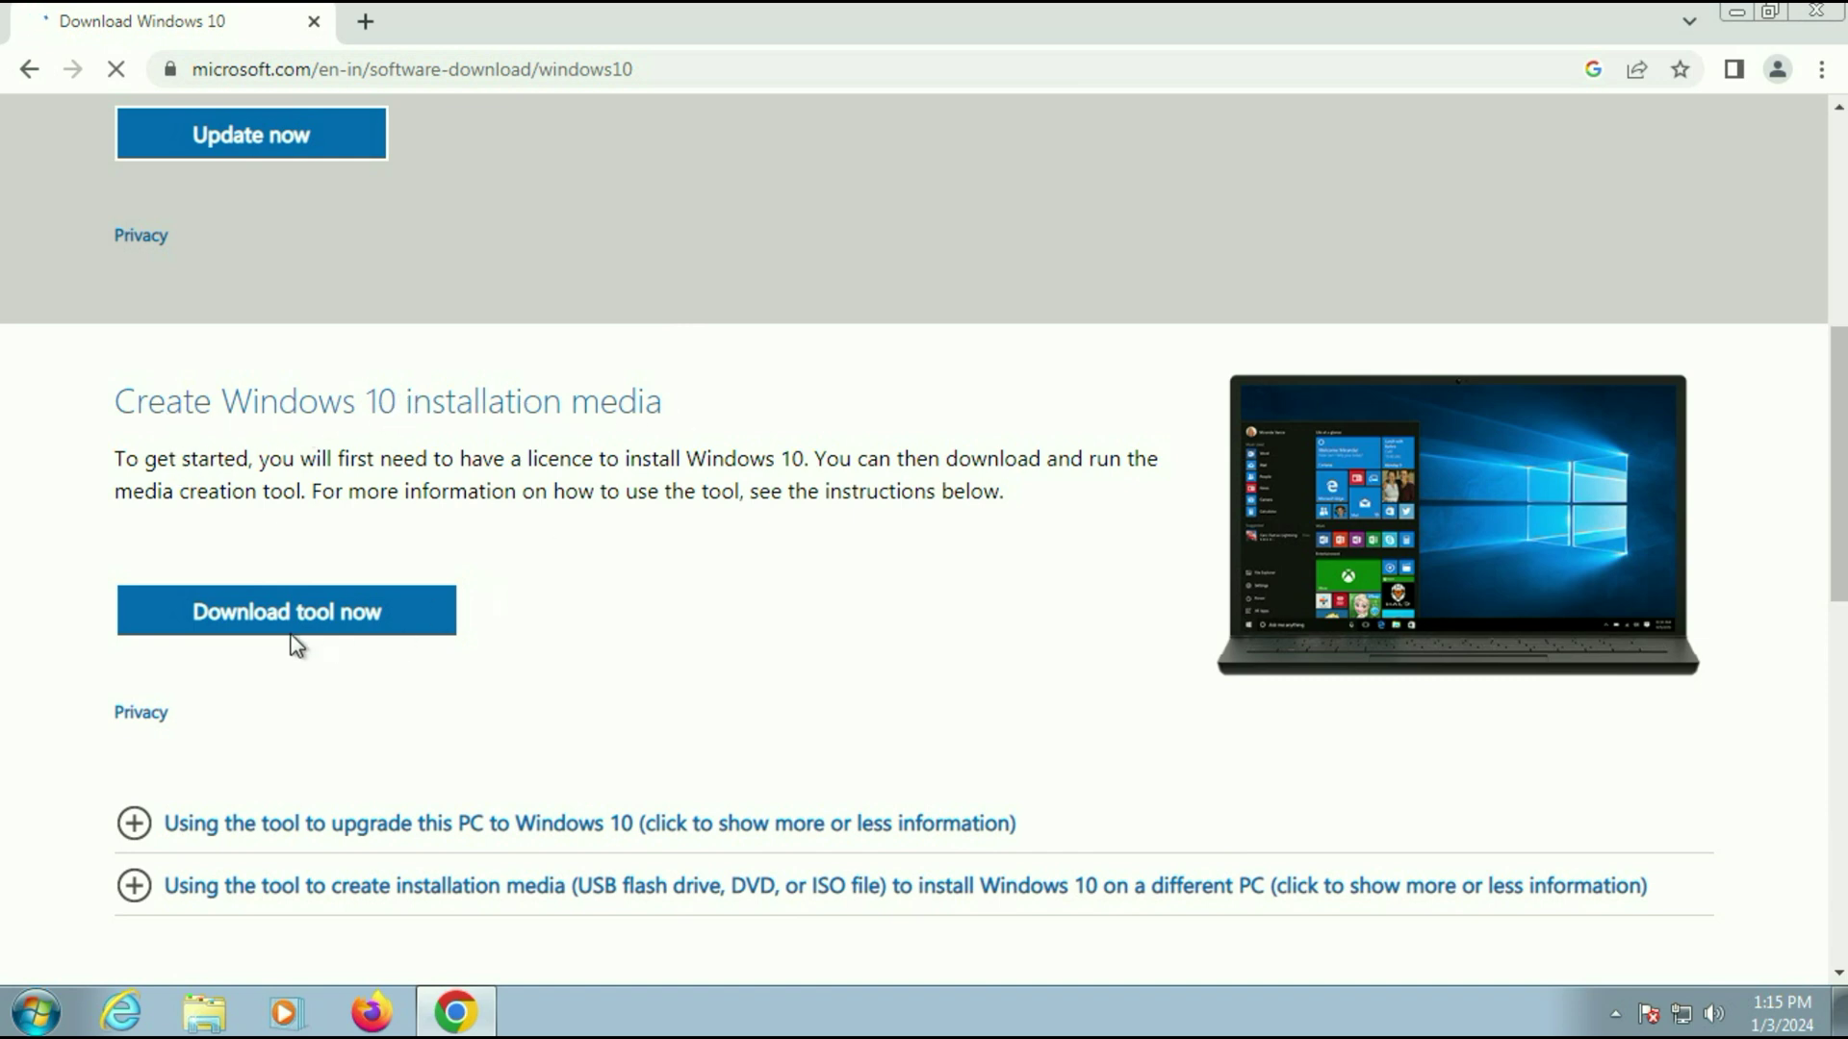
pyautogui.click(358, 621)
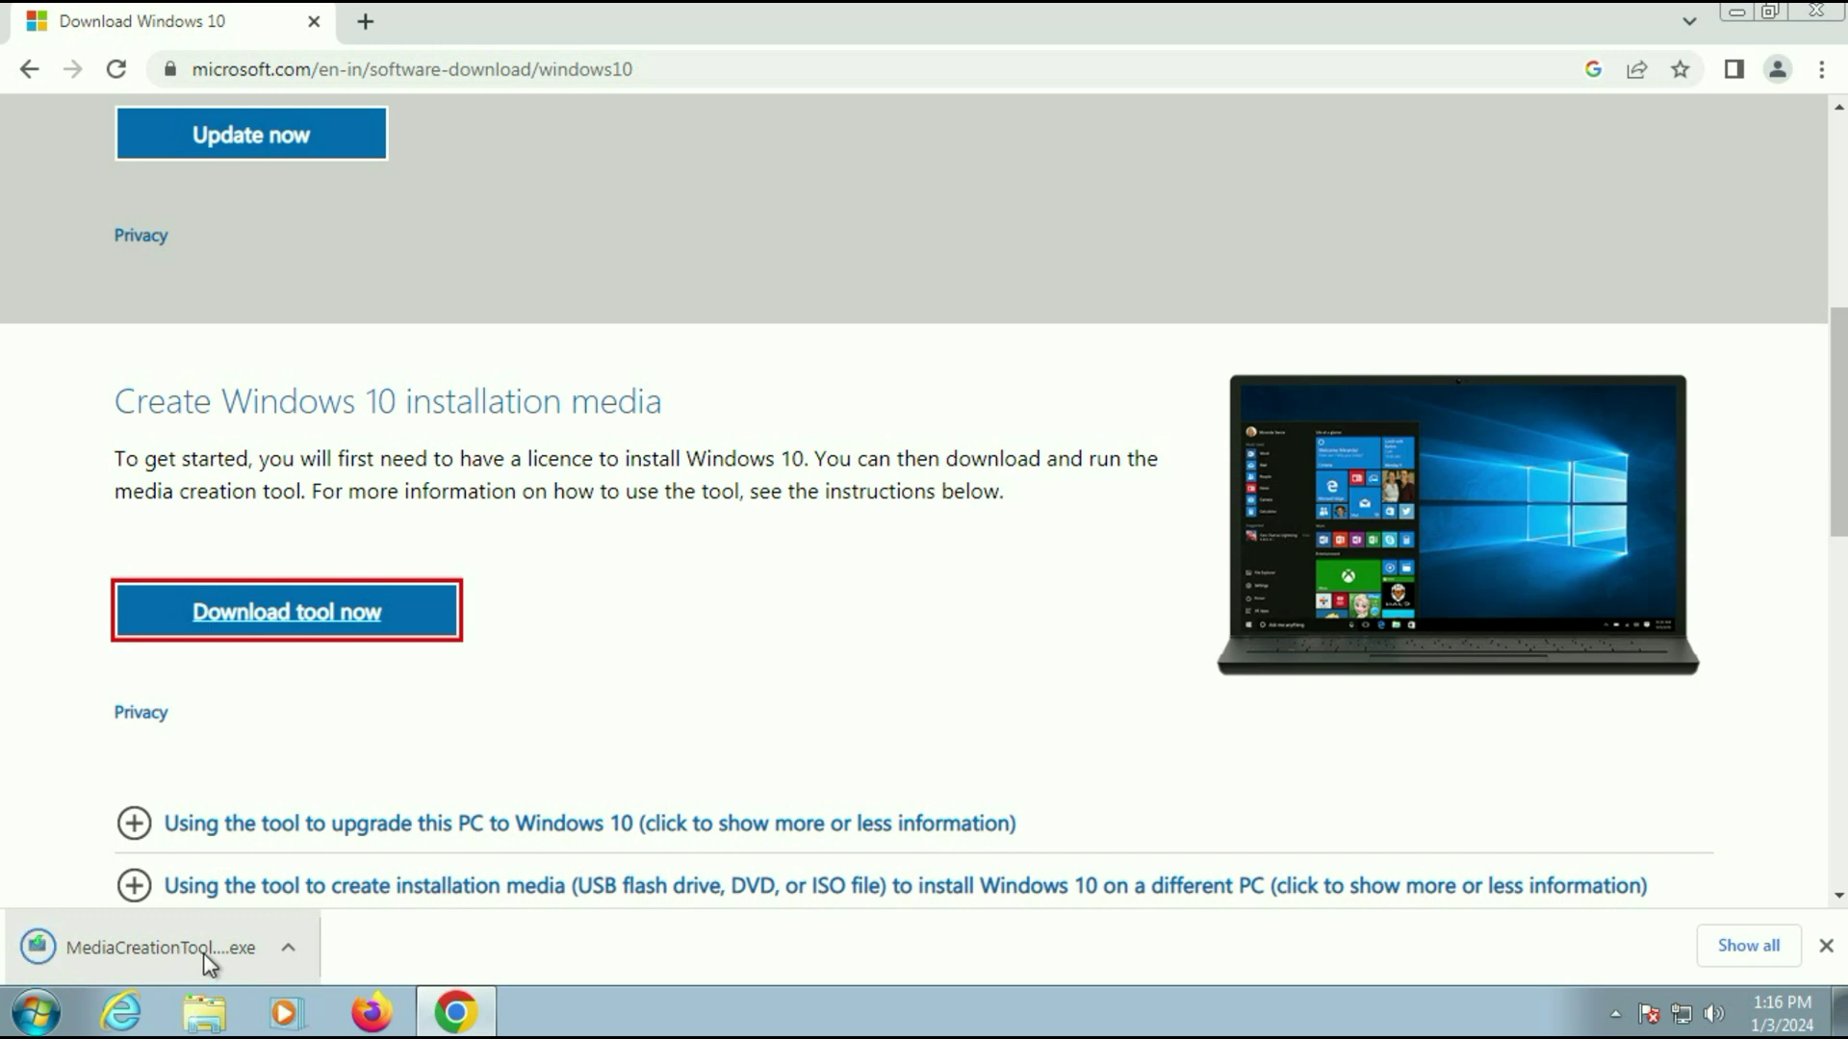
pyautogui.click(288, 949)
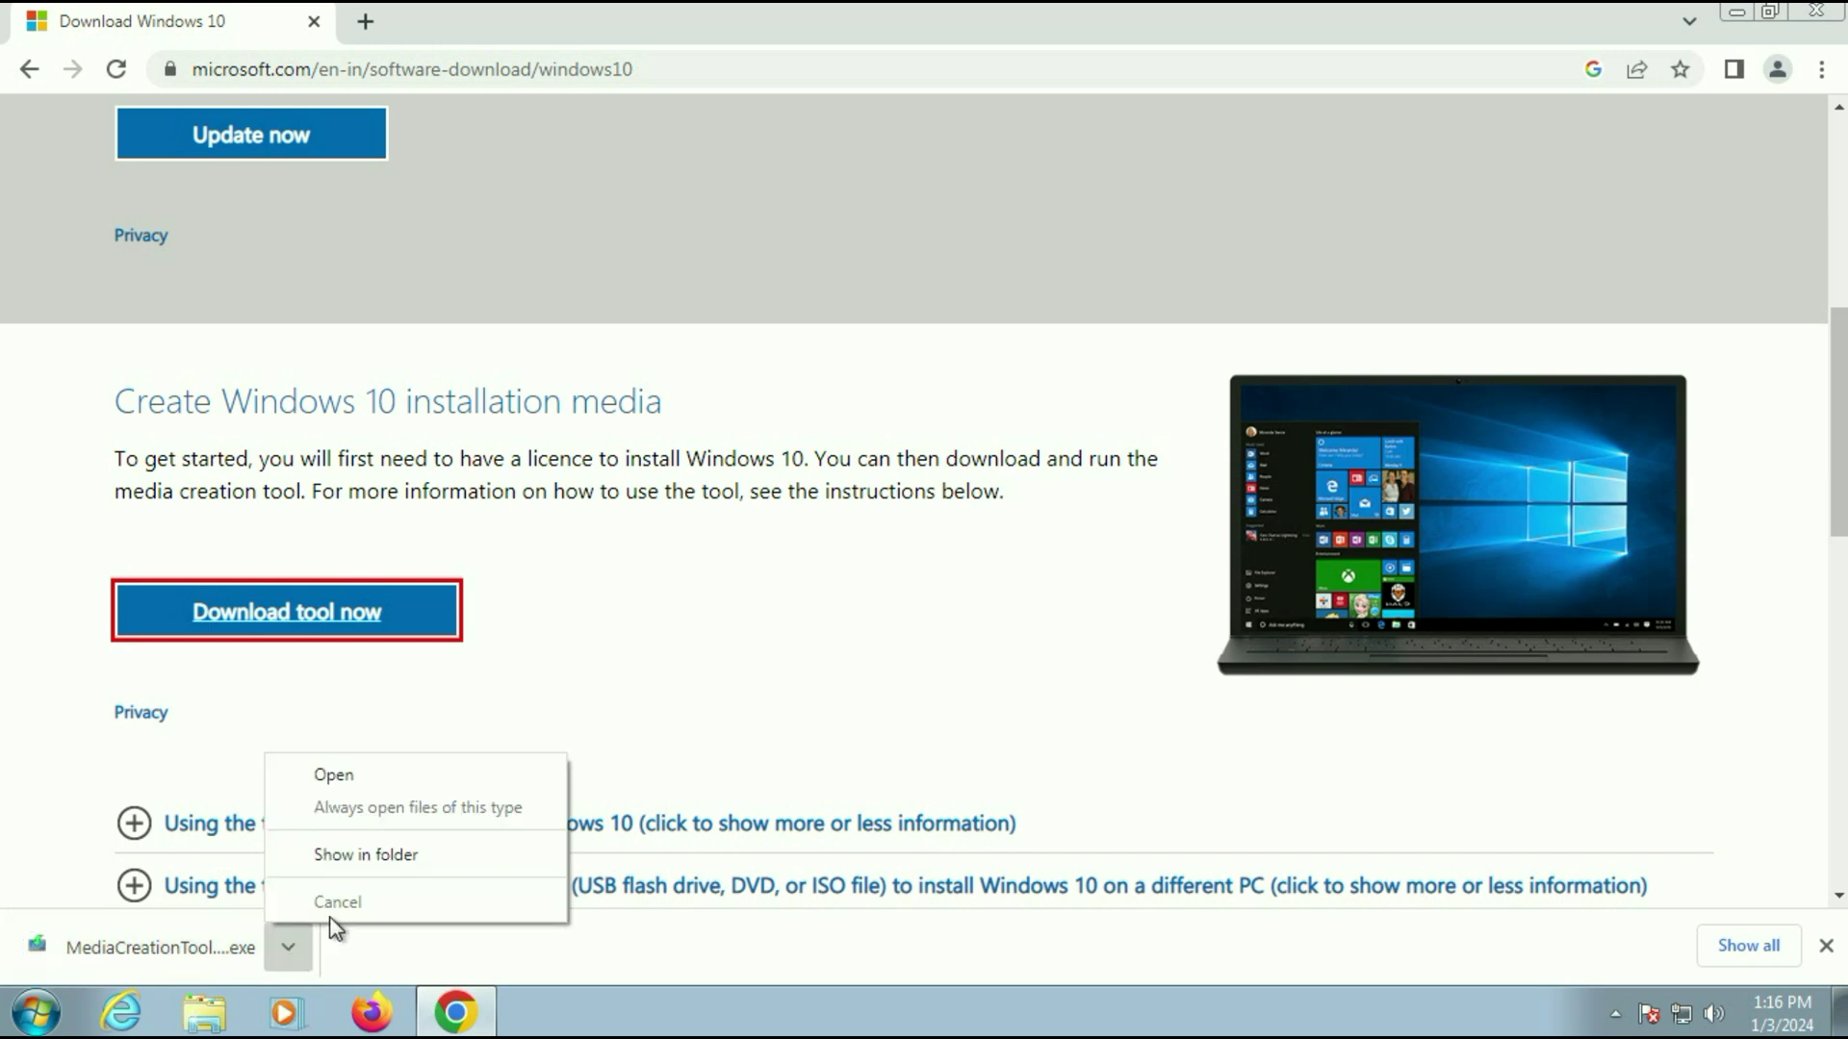
# Step: Cut MediaCreationTool22H2 from the Downloads folder, then minimize the windows to reveal the desktop
pyautogui.click(395, 862)
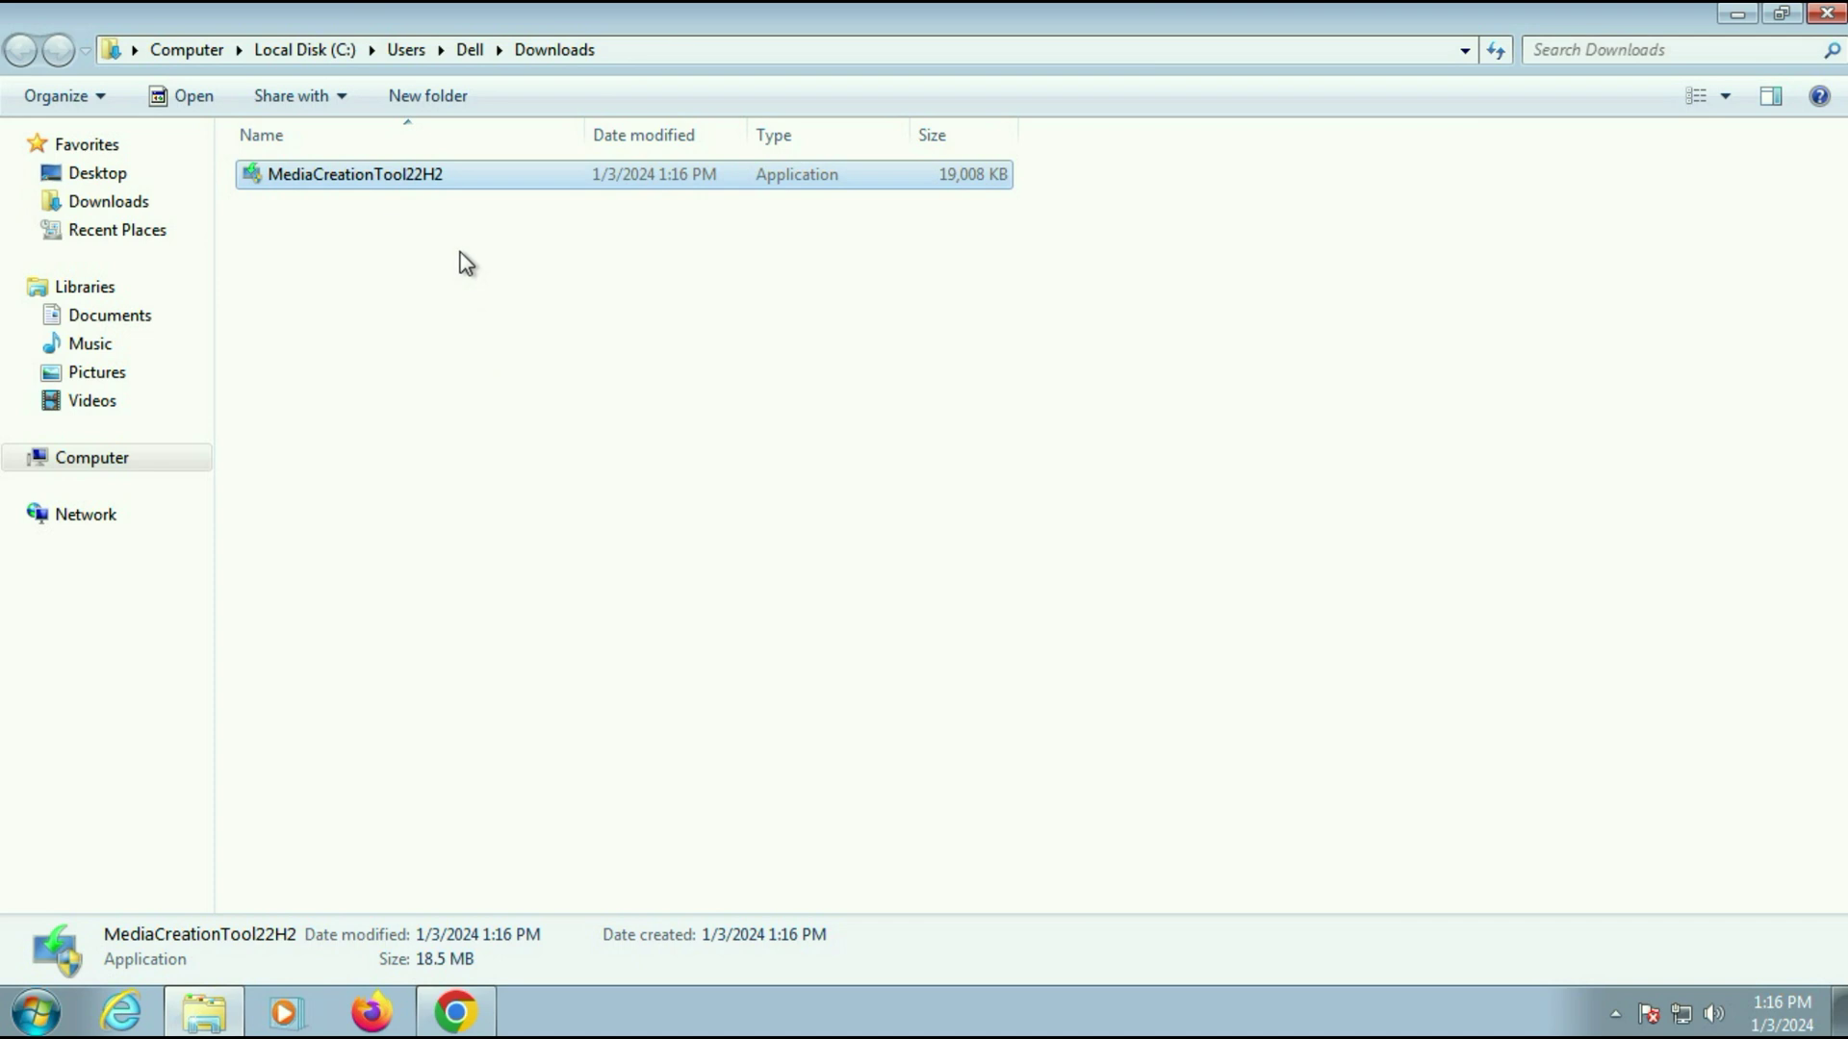
pyautogui.rightClick(424, 175)
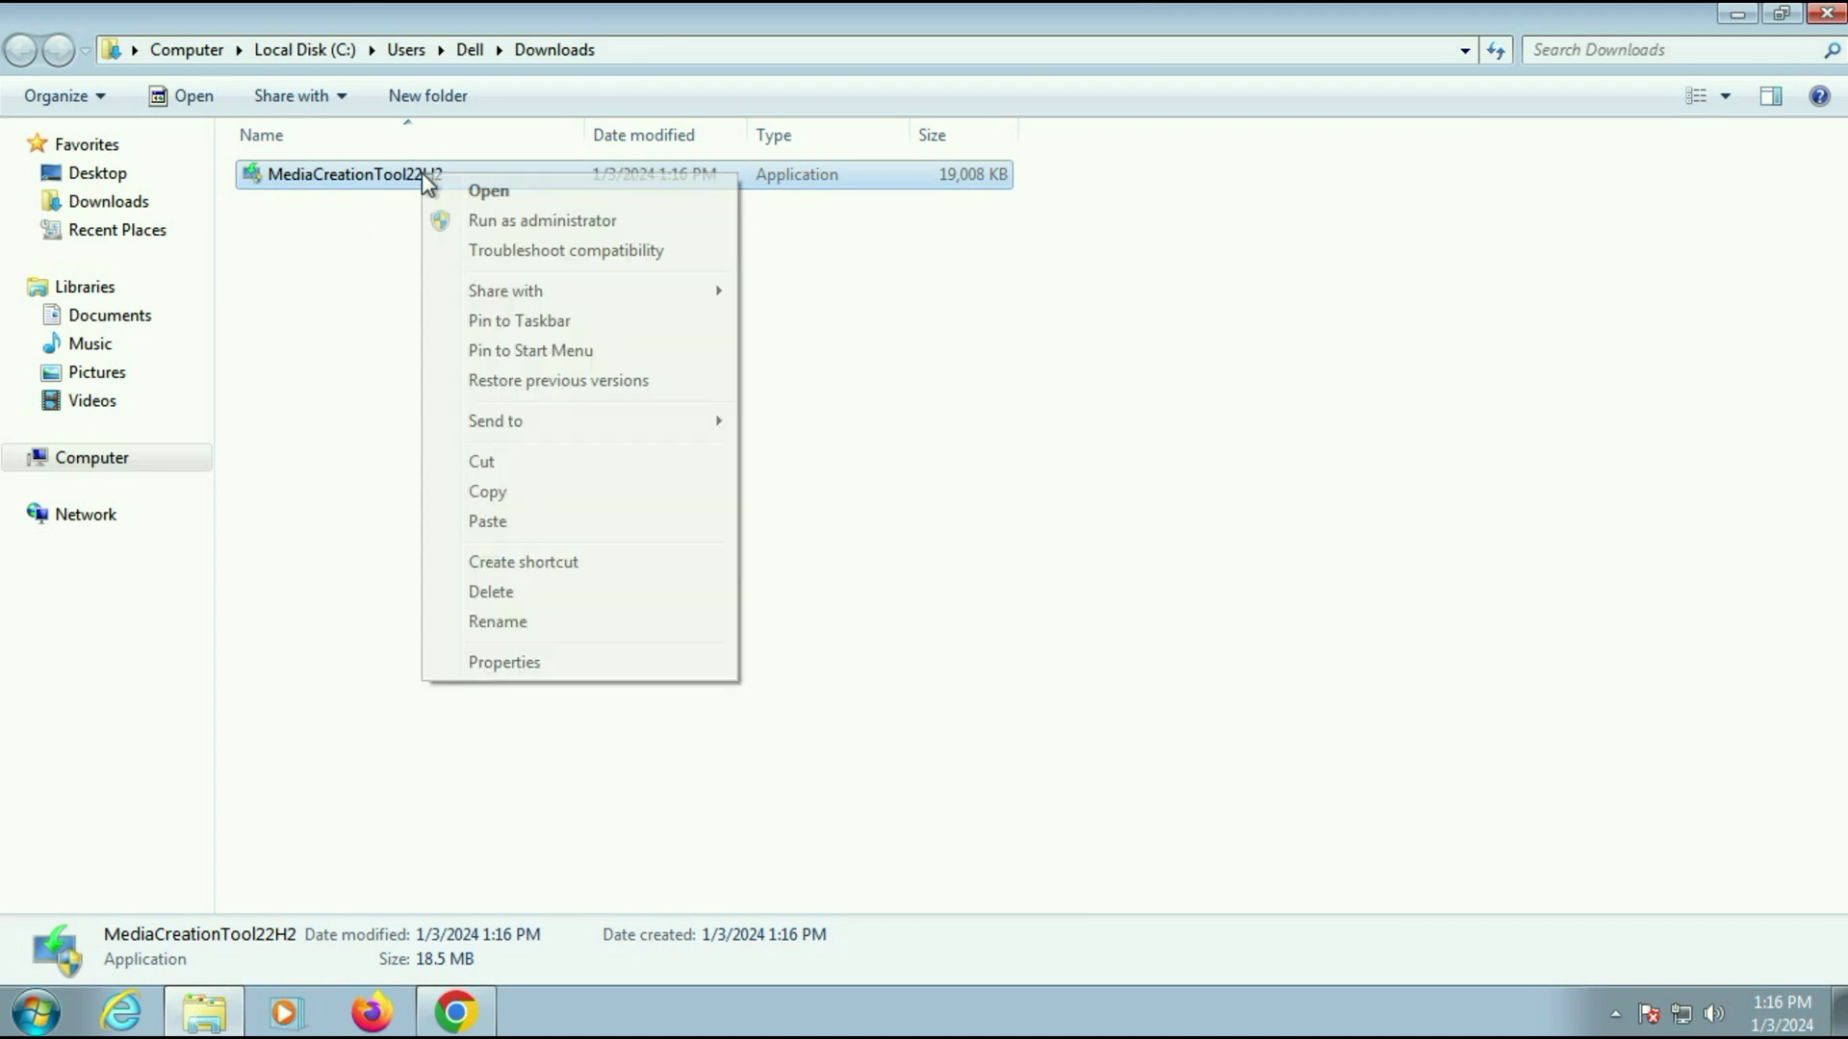
pyautogui.click(493, 463)
pyautogui.click(1739, 21)
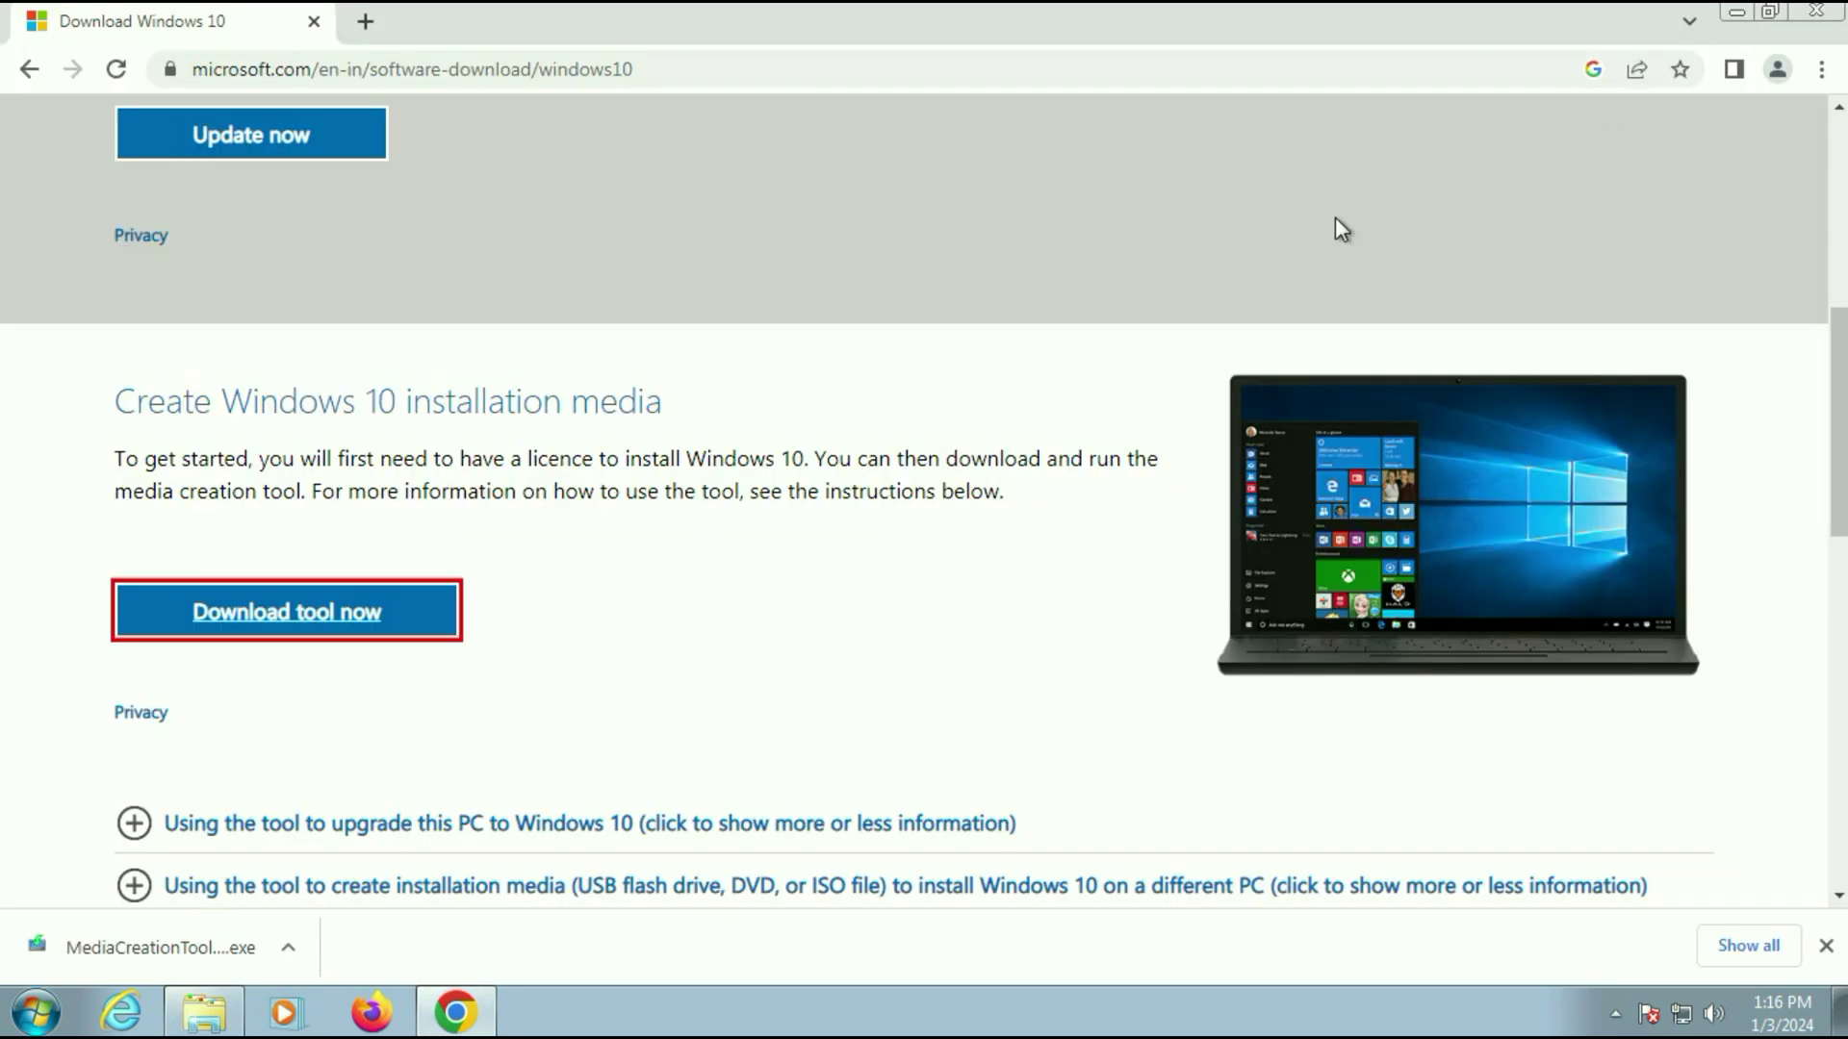
pyautogui.click(1729, 13)
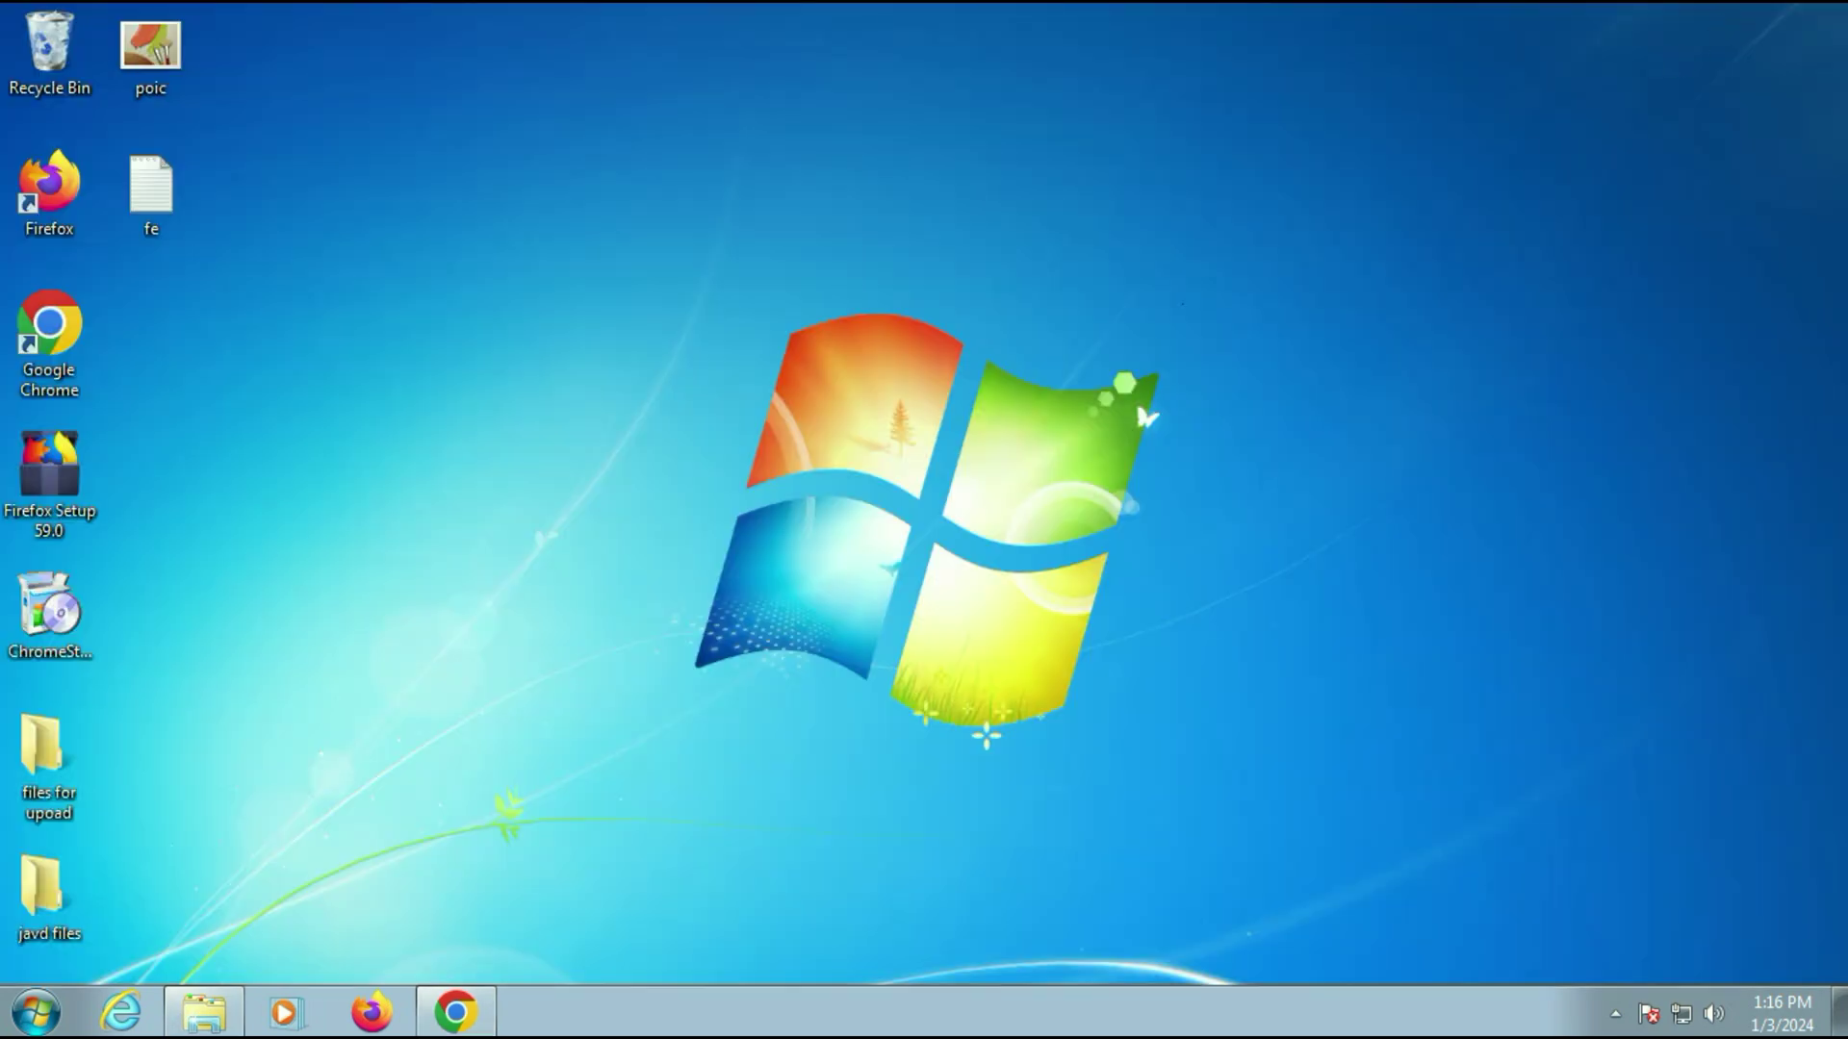
# Step: Paste MediaCreationTool22H2 onto the desktop and move its icon nearer the centre
pyautogui.rightClick(605, 290)
pyautogui.click(695, 408)
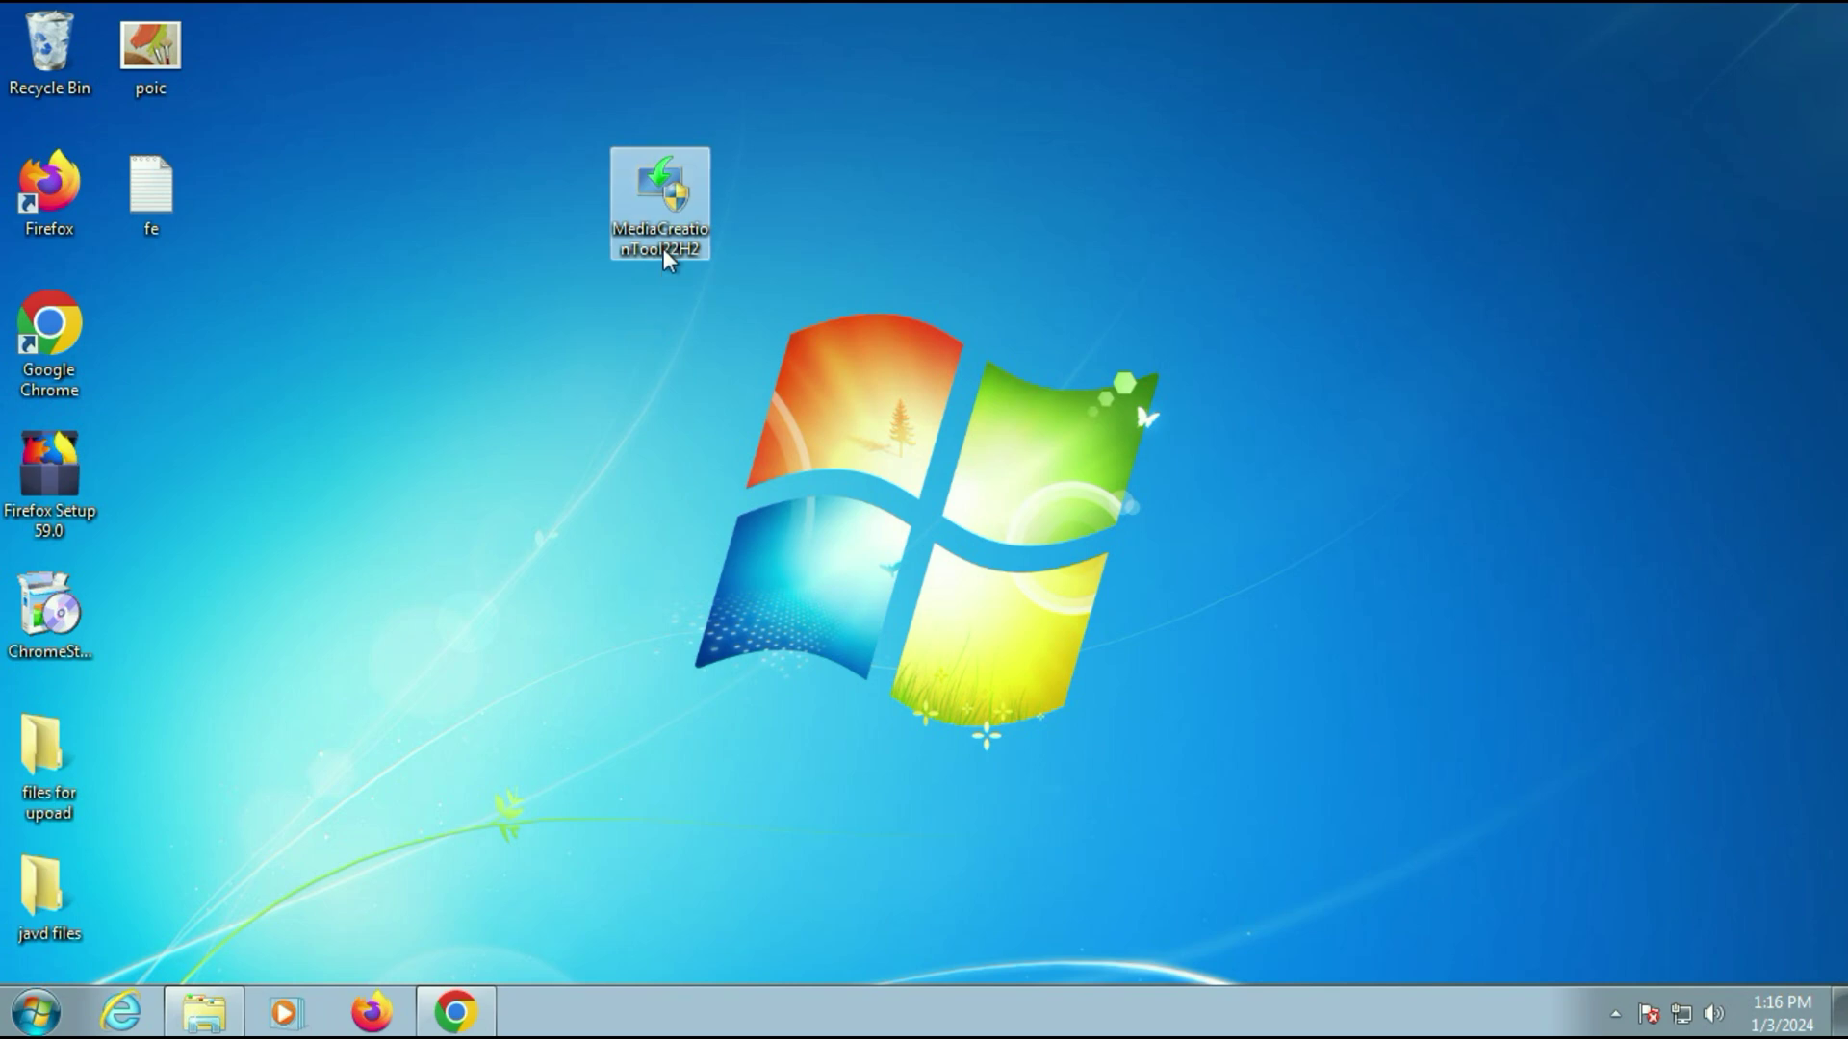
pyautogui.moveTo(668, 258); pyautogui.dragTo(620, 381)
pyautogui.click(789, 283)
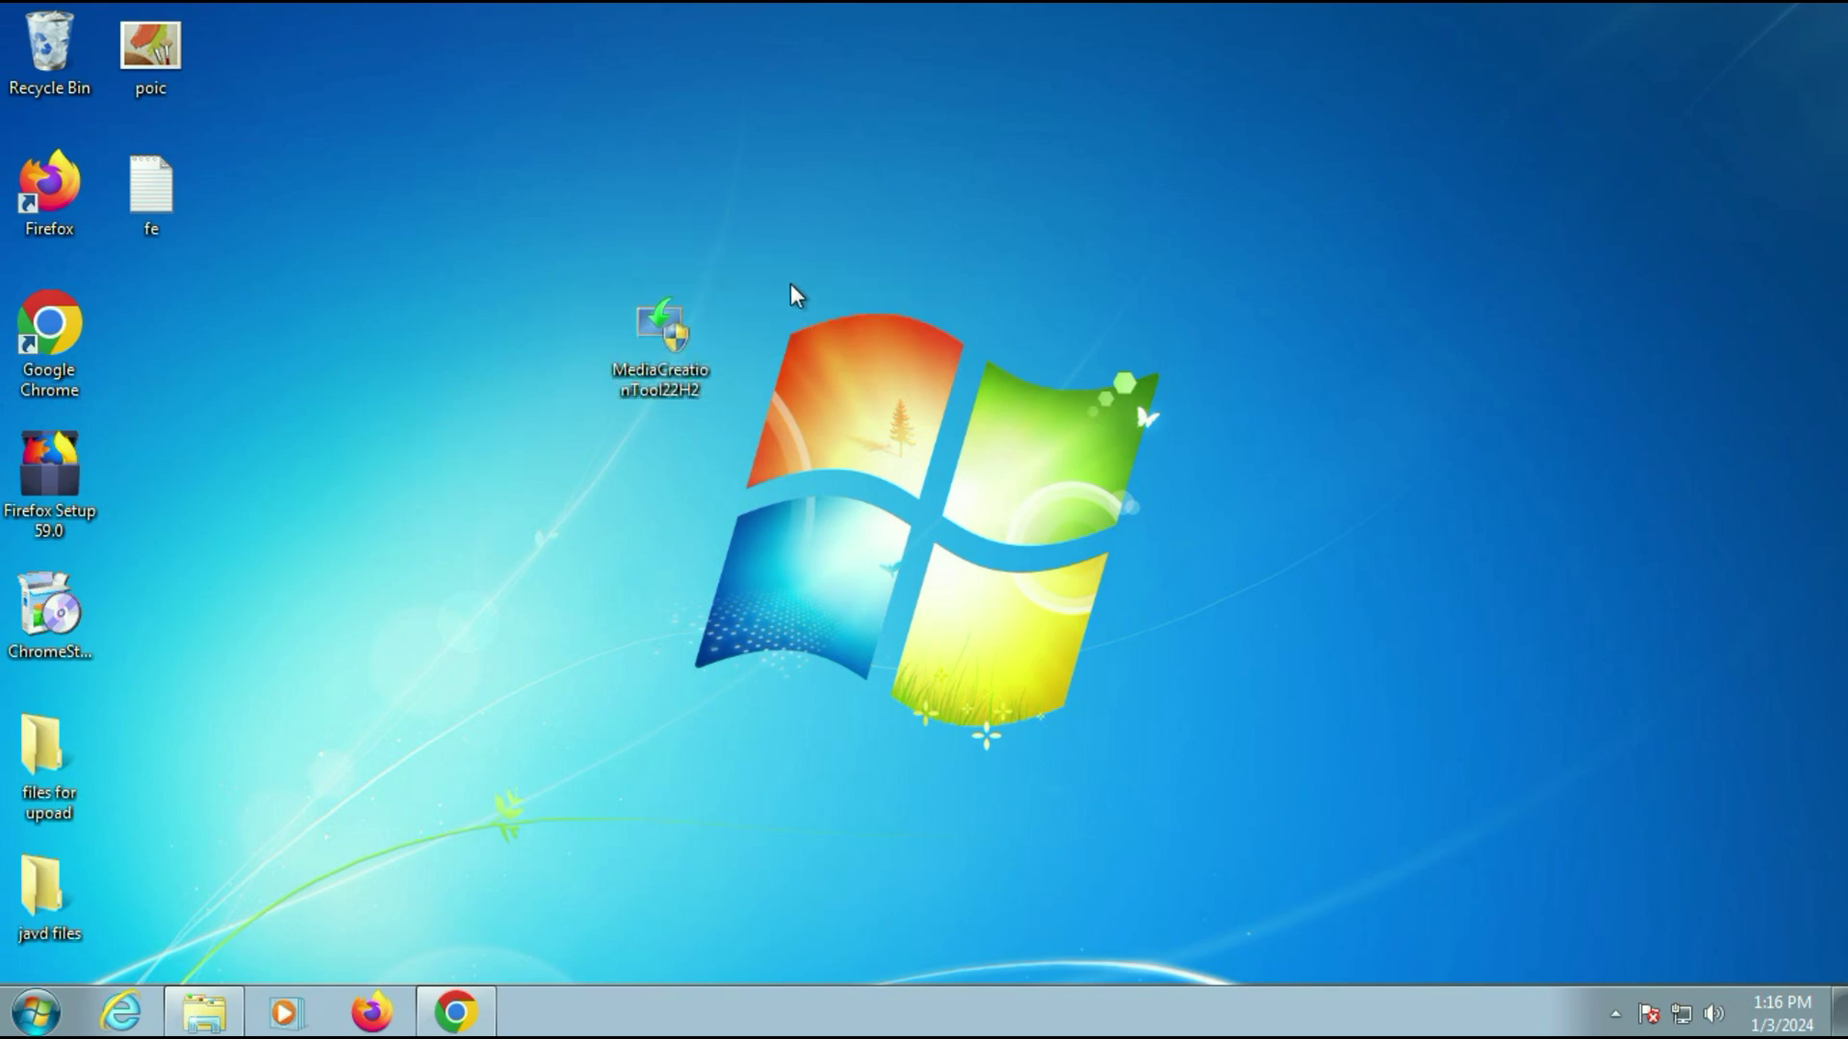
# Step: Run MediaCreationTool22H2 as administrator and approve the permission prompt
pyautogui.rightClick(657, 379)
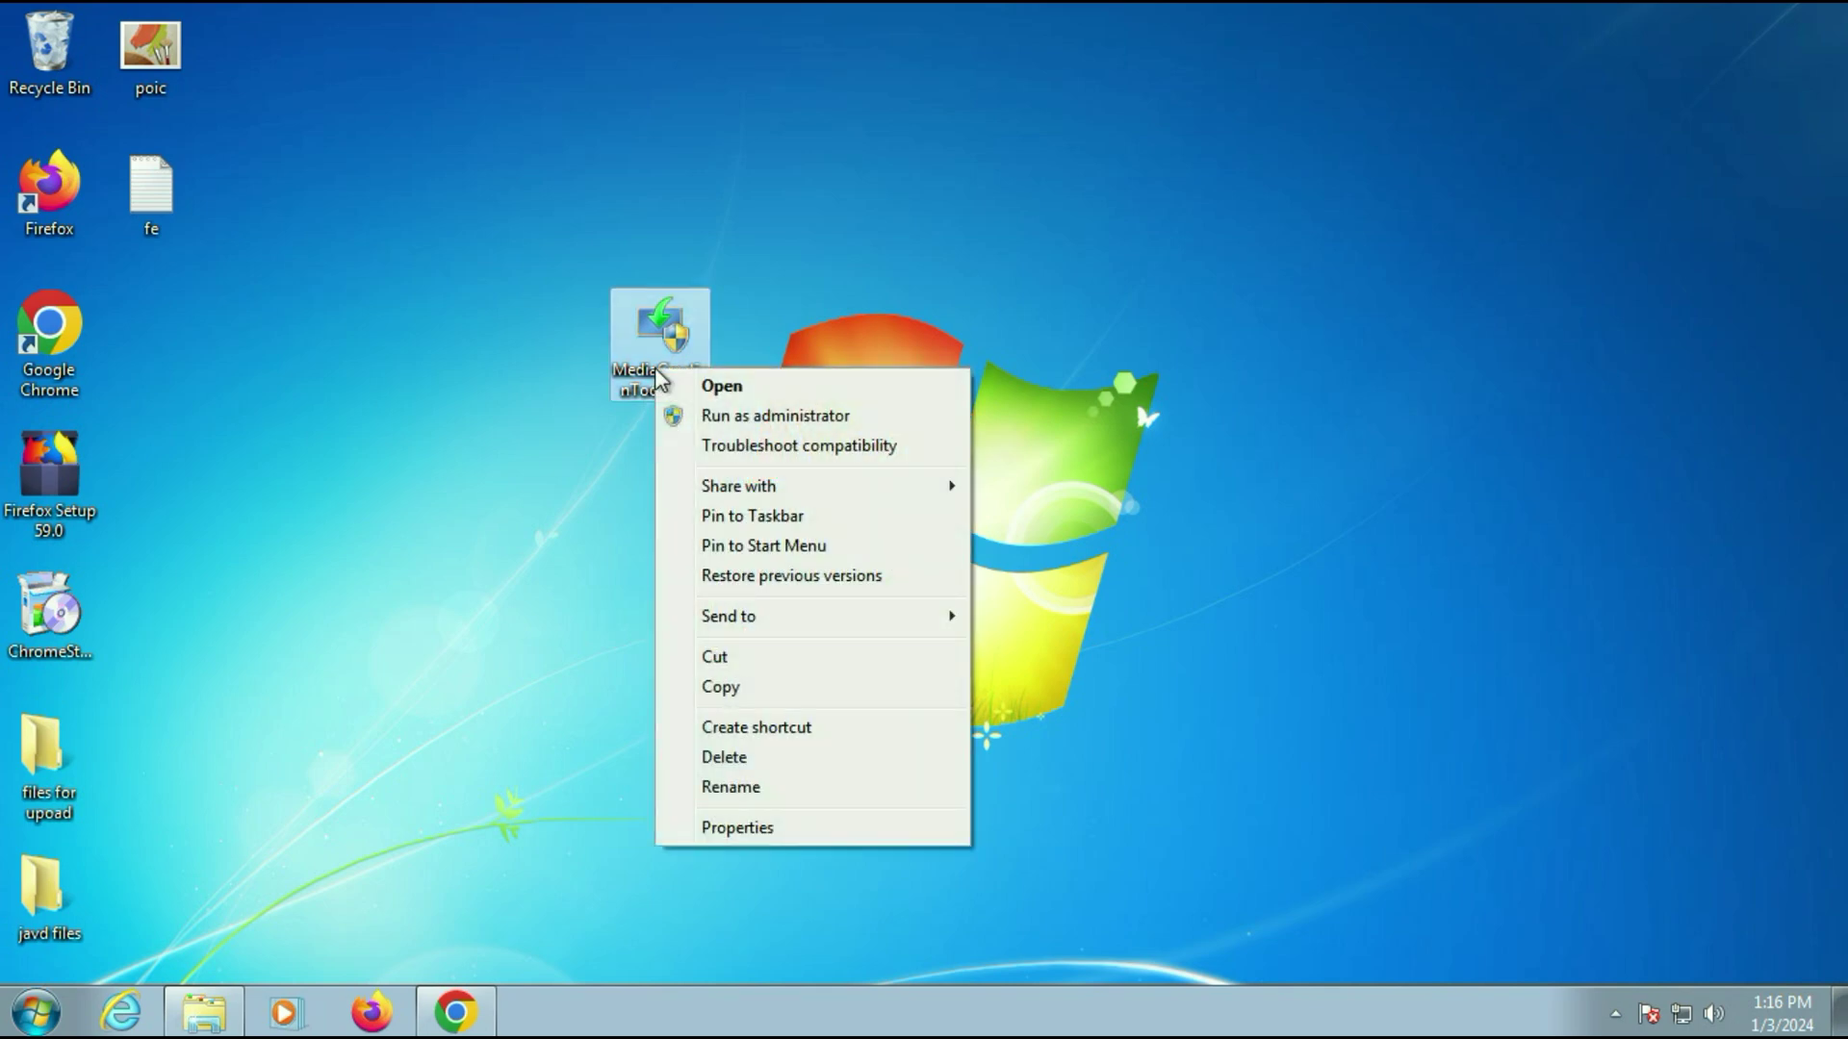
pyautogui.click(759, 419)
pyautogui.click(1049, 555)
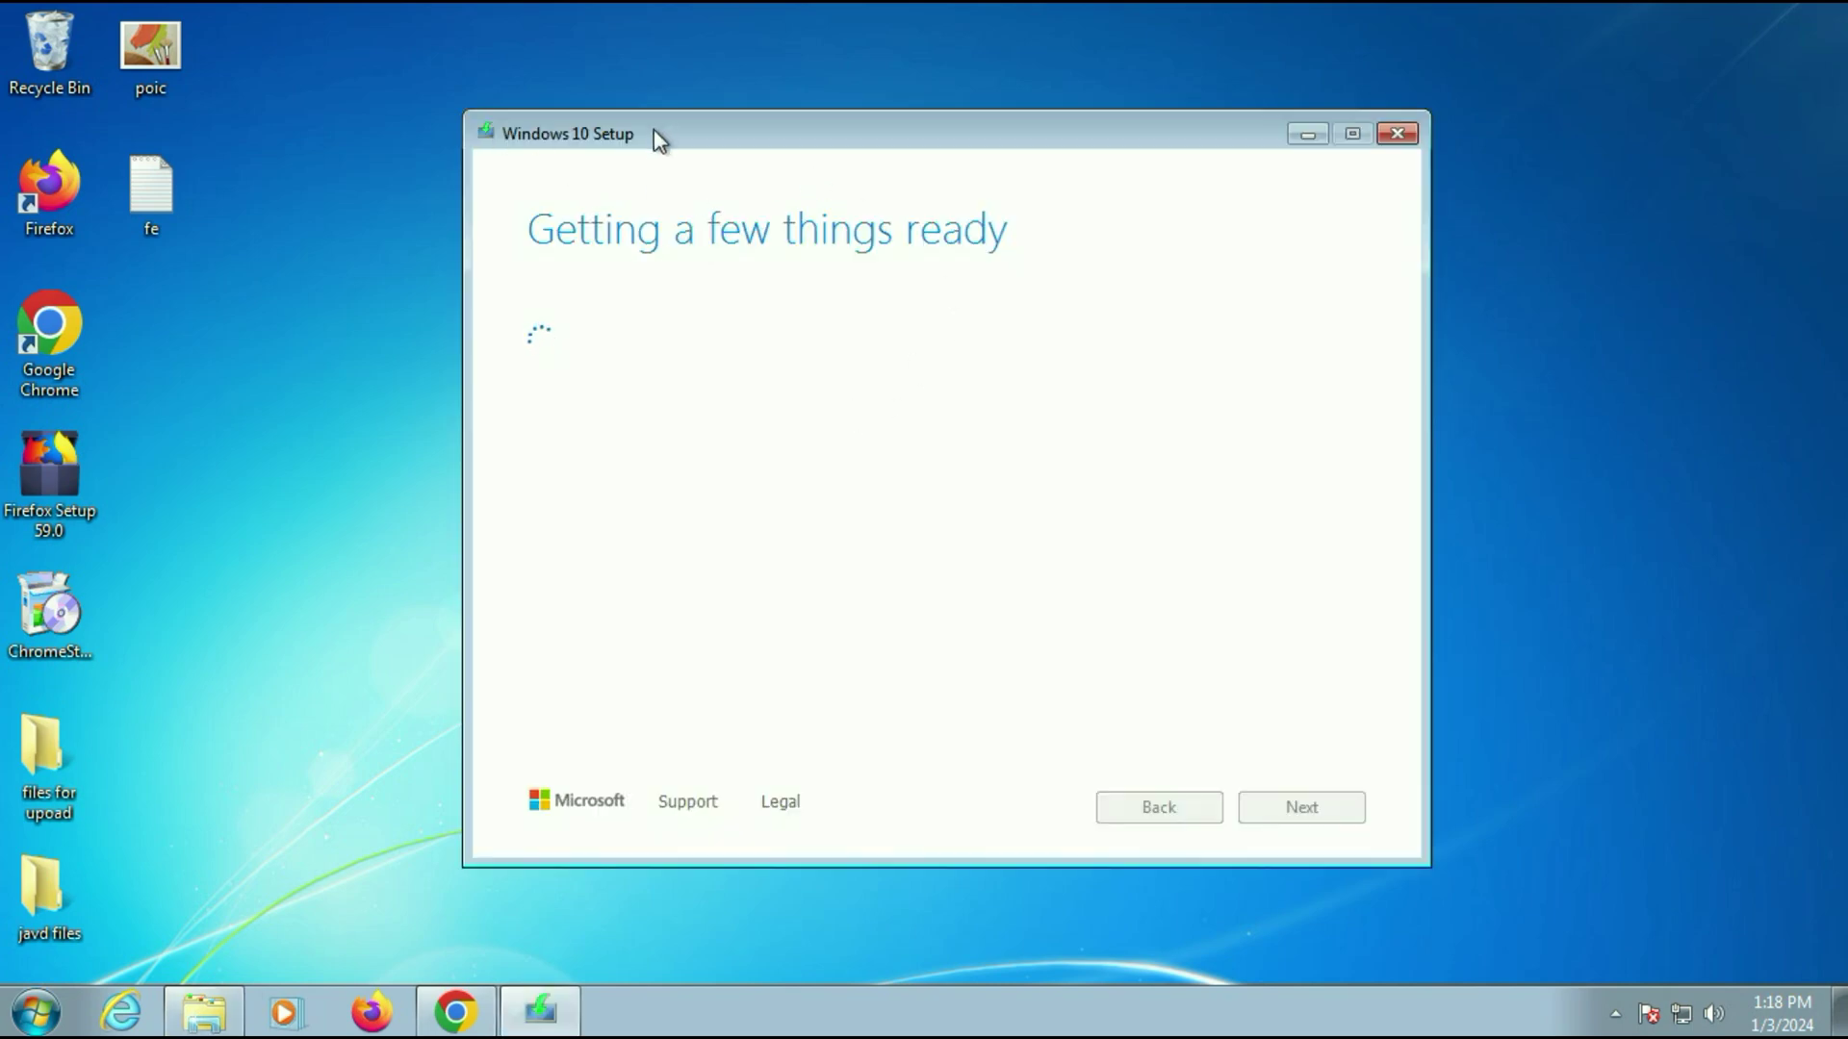
# Step: Reposition the Windows 10 Setup window and accept the Media Creation Tool license terms
pyautogui.moveTo(655, 130); pyautogui.dragTo(1020, 133)
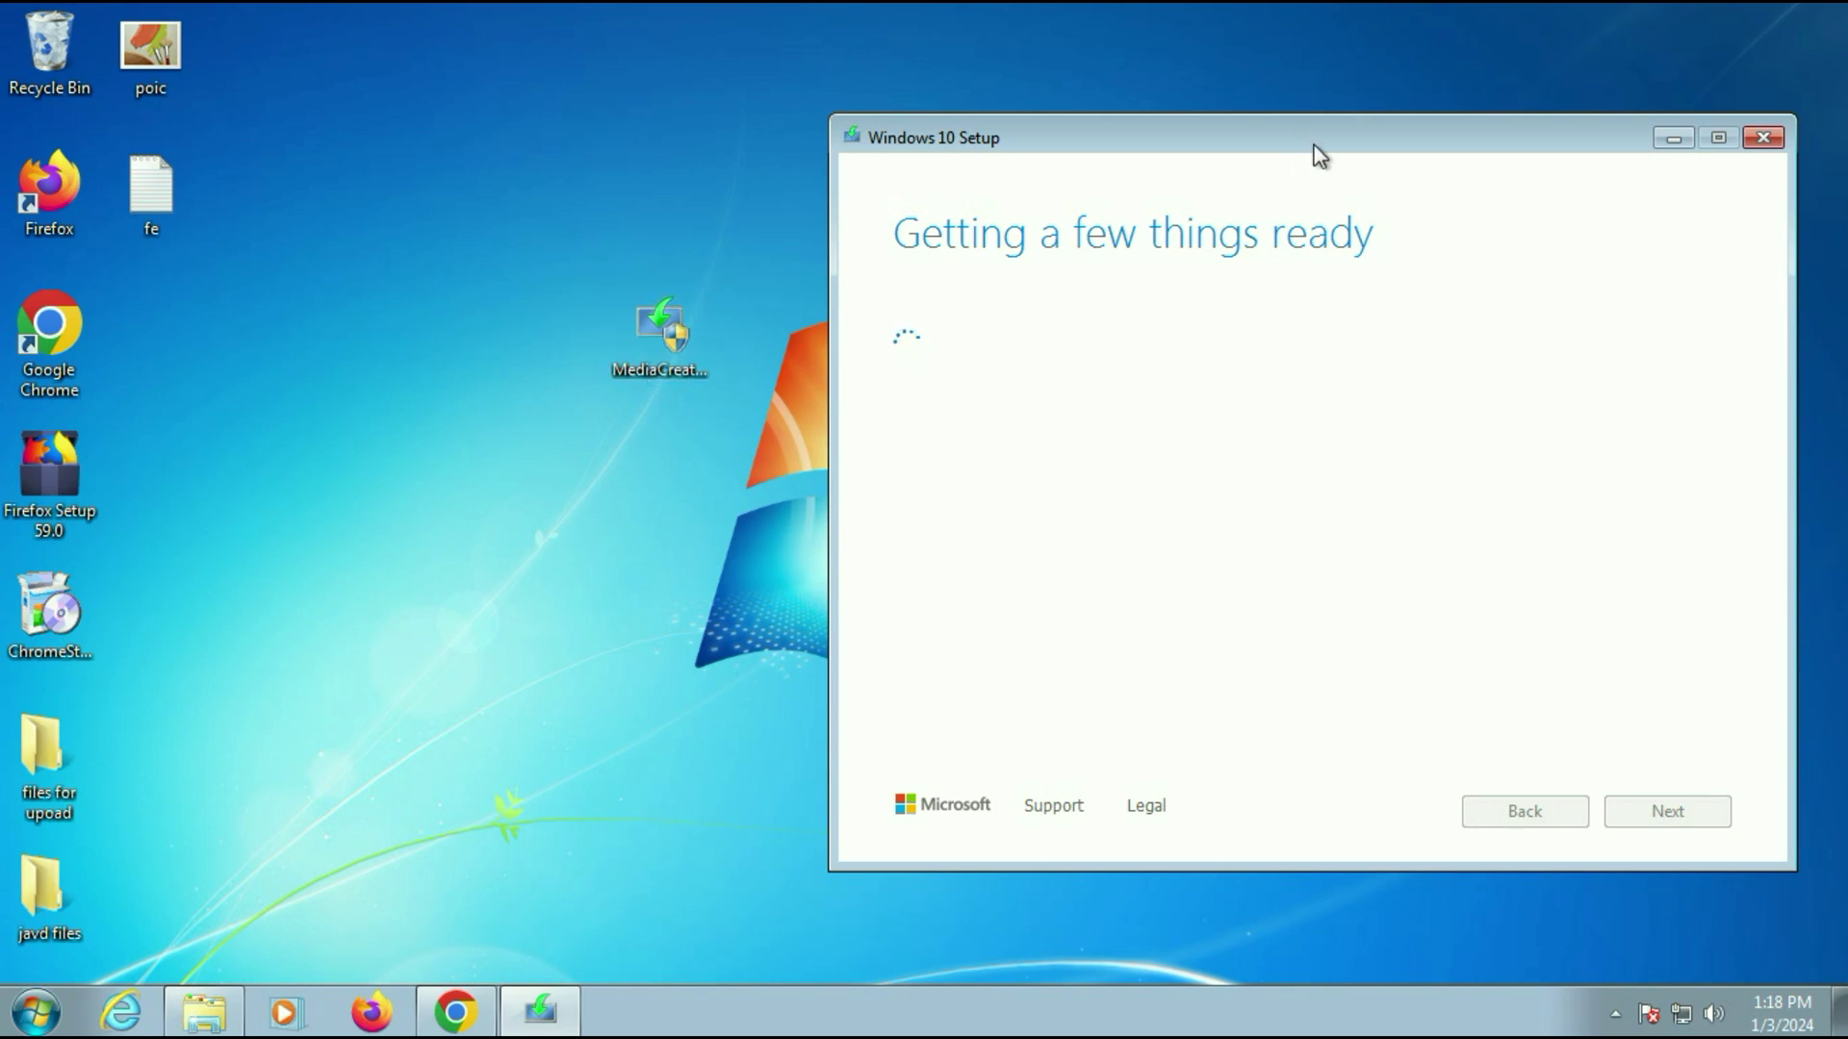
pyautogui.moveTo(1316, 154); pyautogui.dragTo(880, 159)
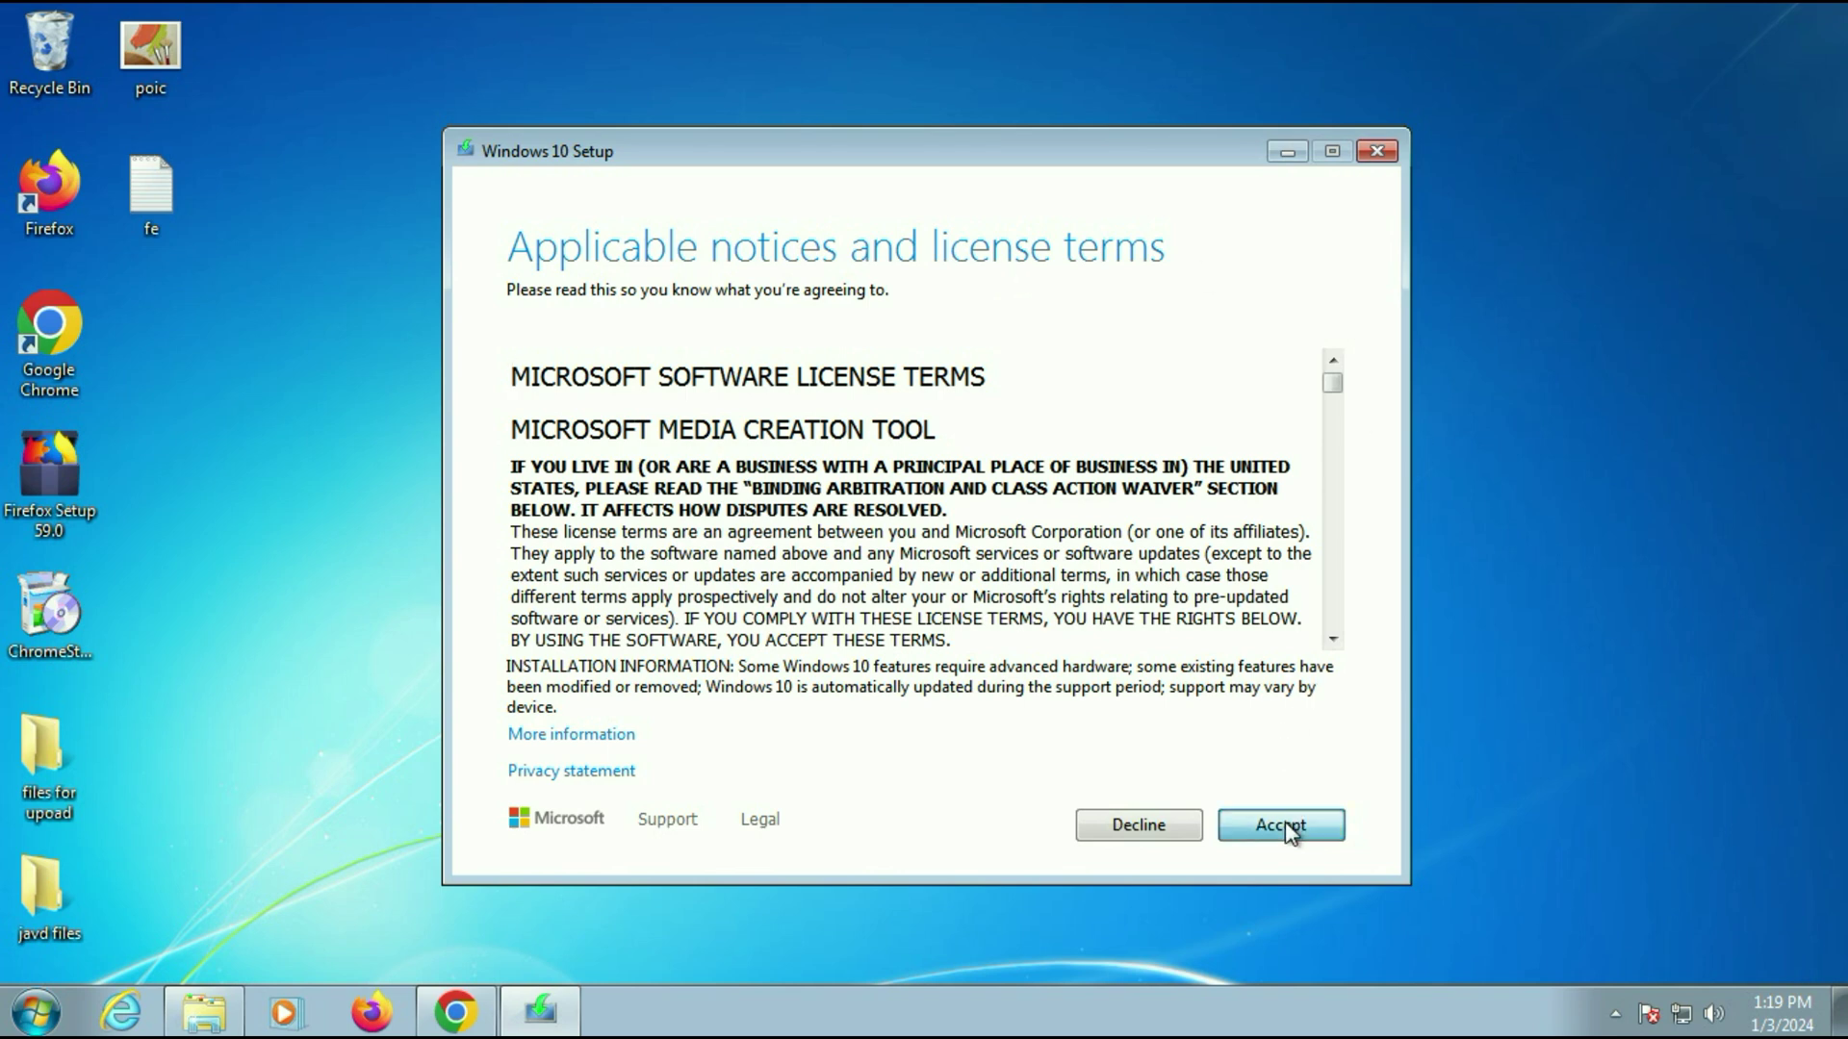
pyautogui.click(1285, 822)
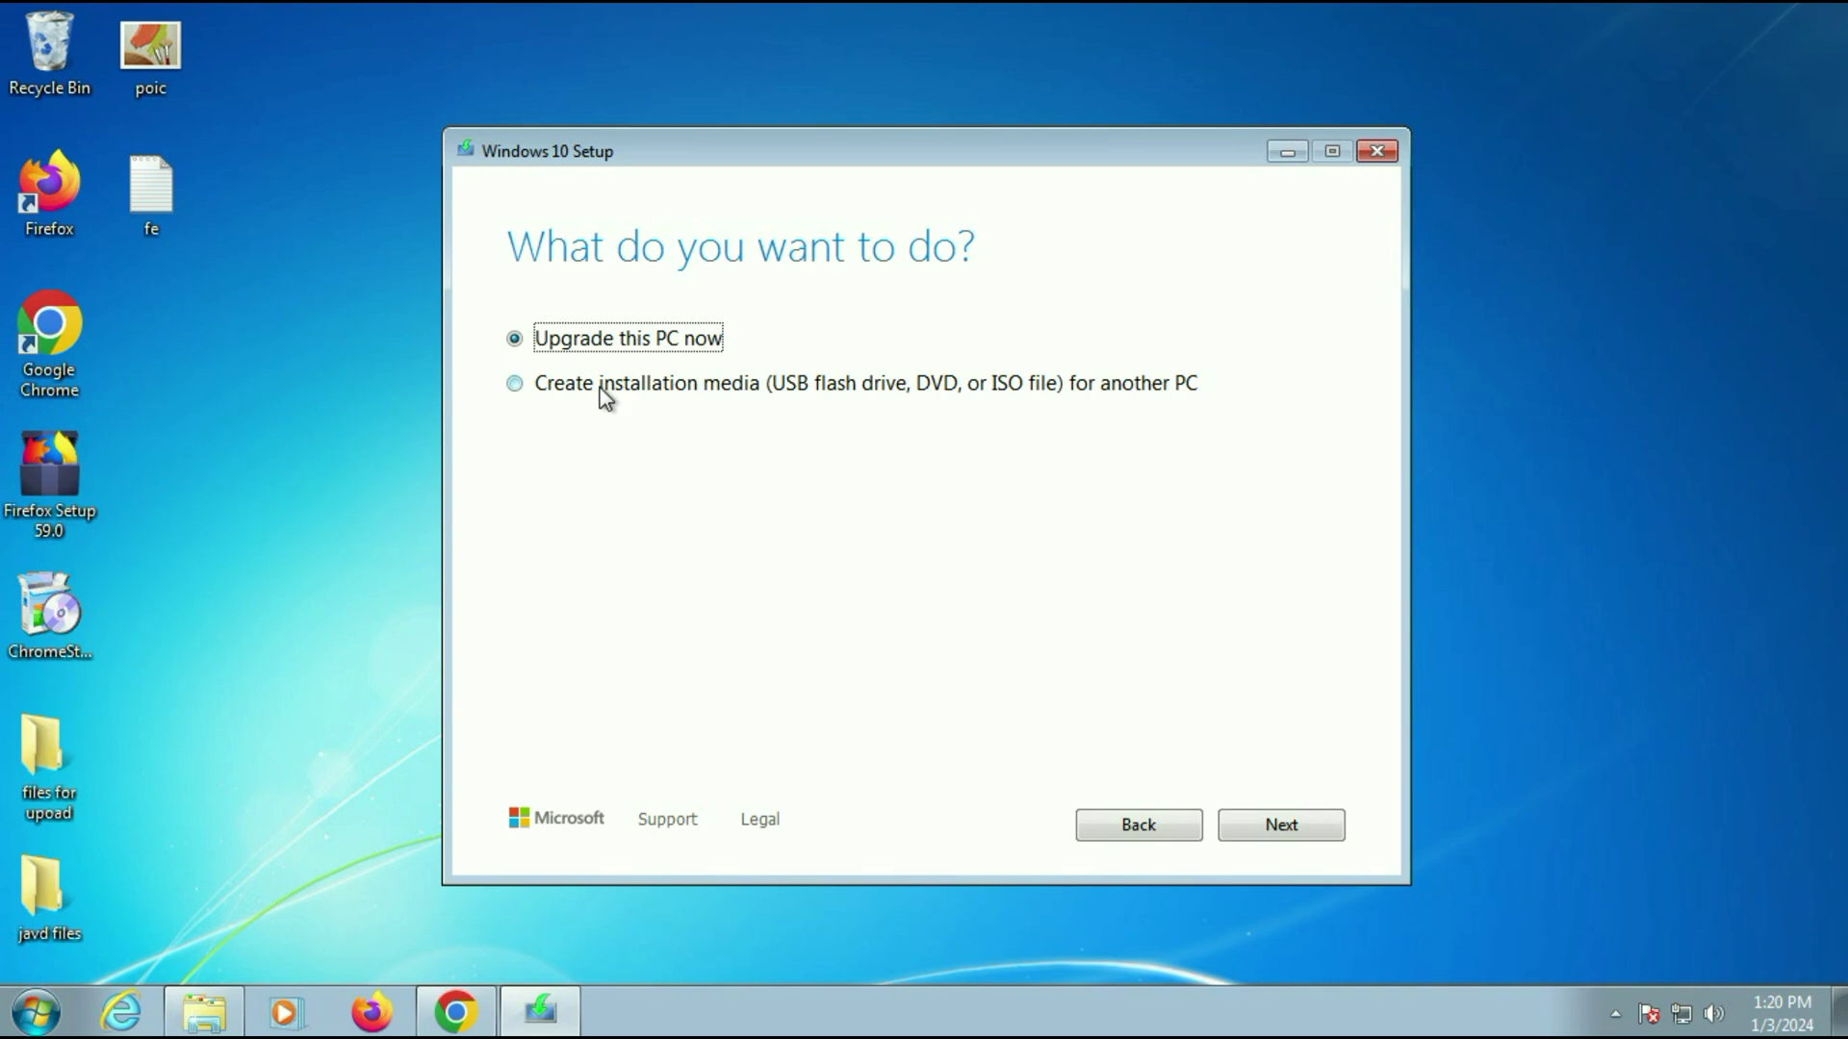
# Step: Choose 'Upgrade this PC now' over creating installation media and start downloading Windows 10
pyautogui.click(514, 386)
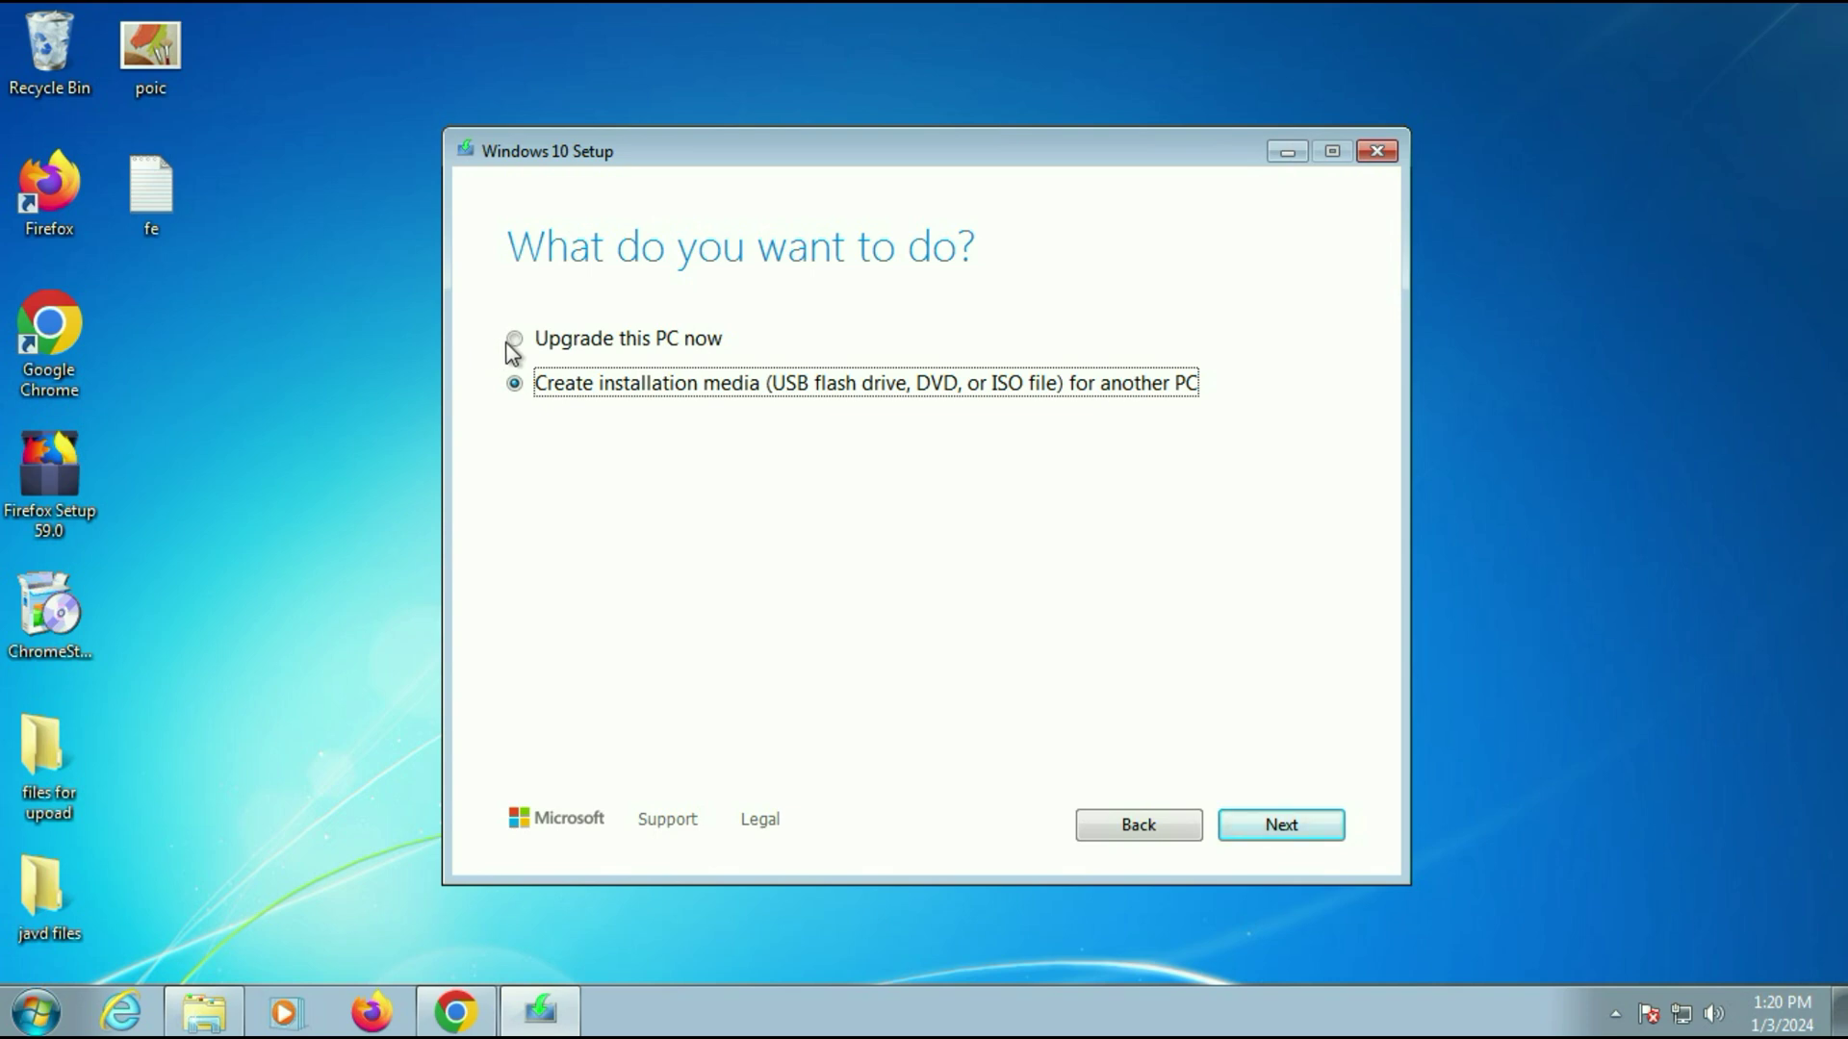
pyautogui.click(518, 342)
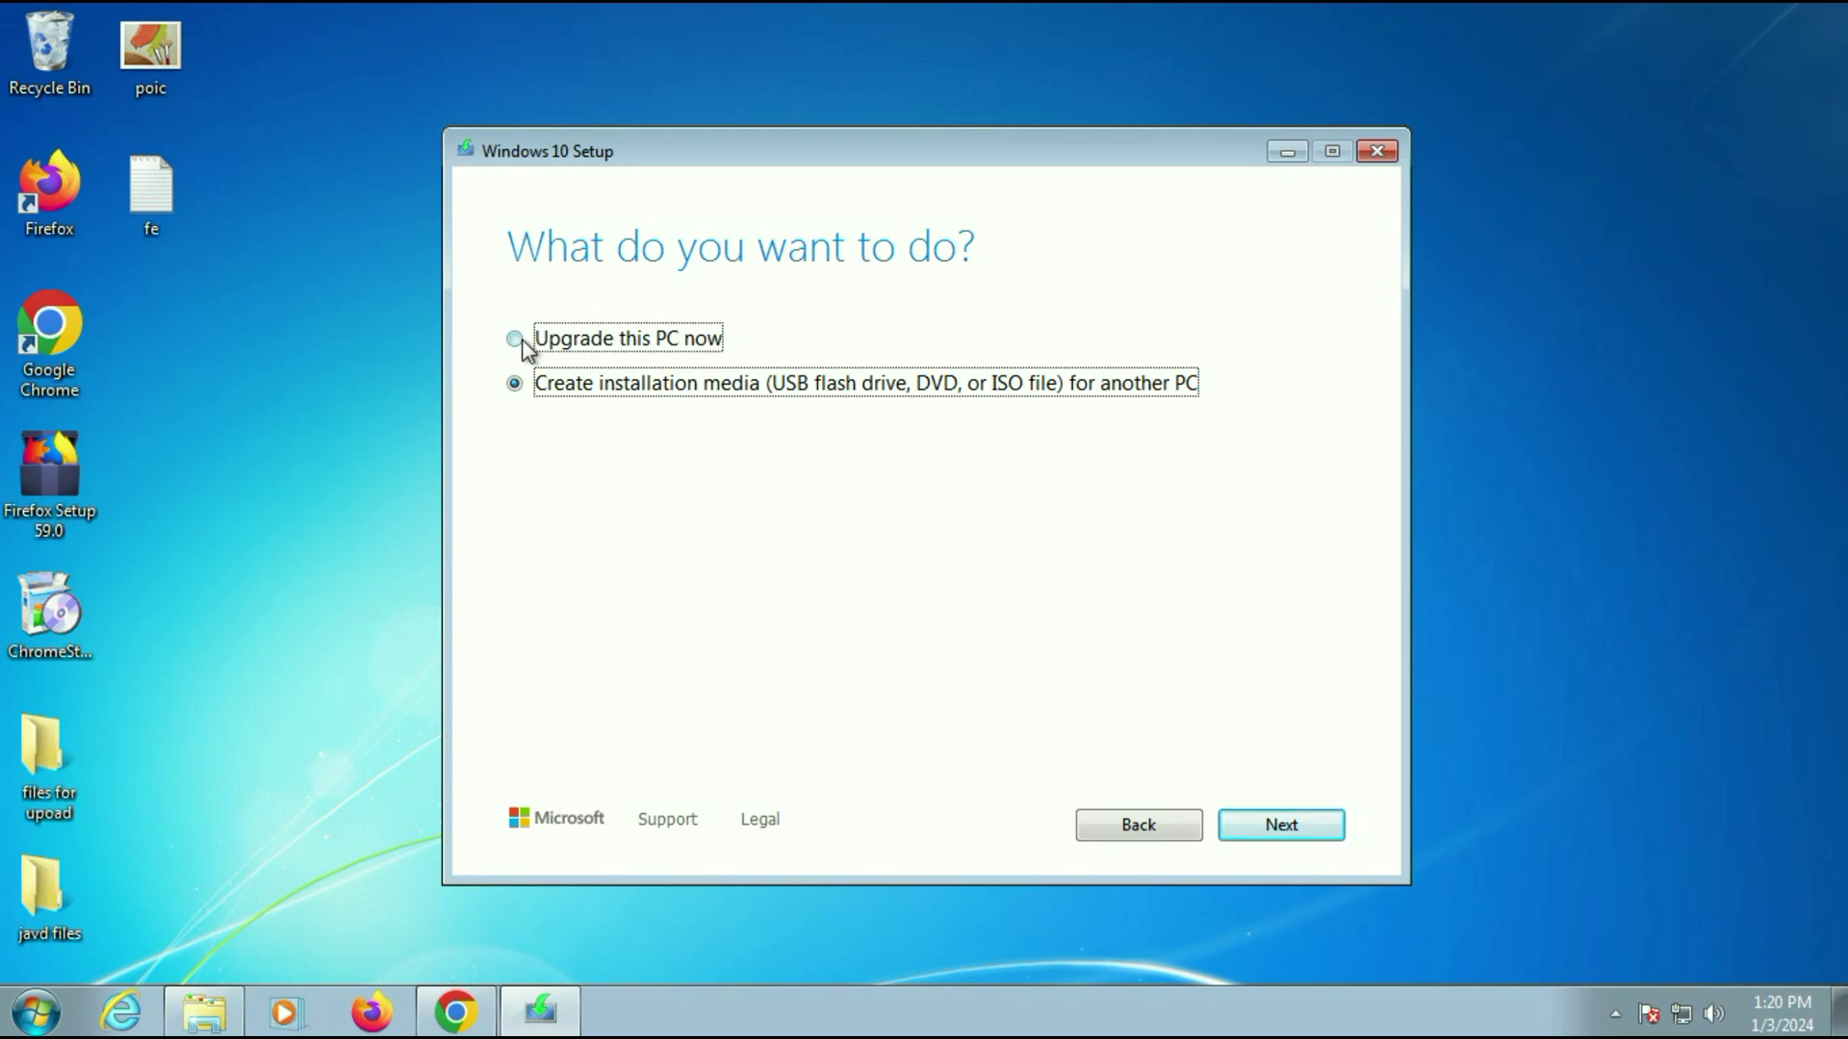
pyautogui.click(1301, 827)
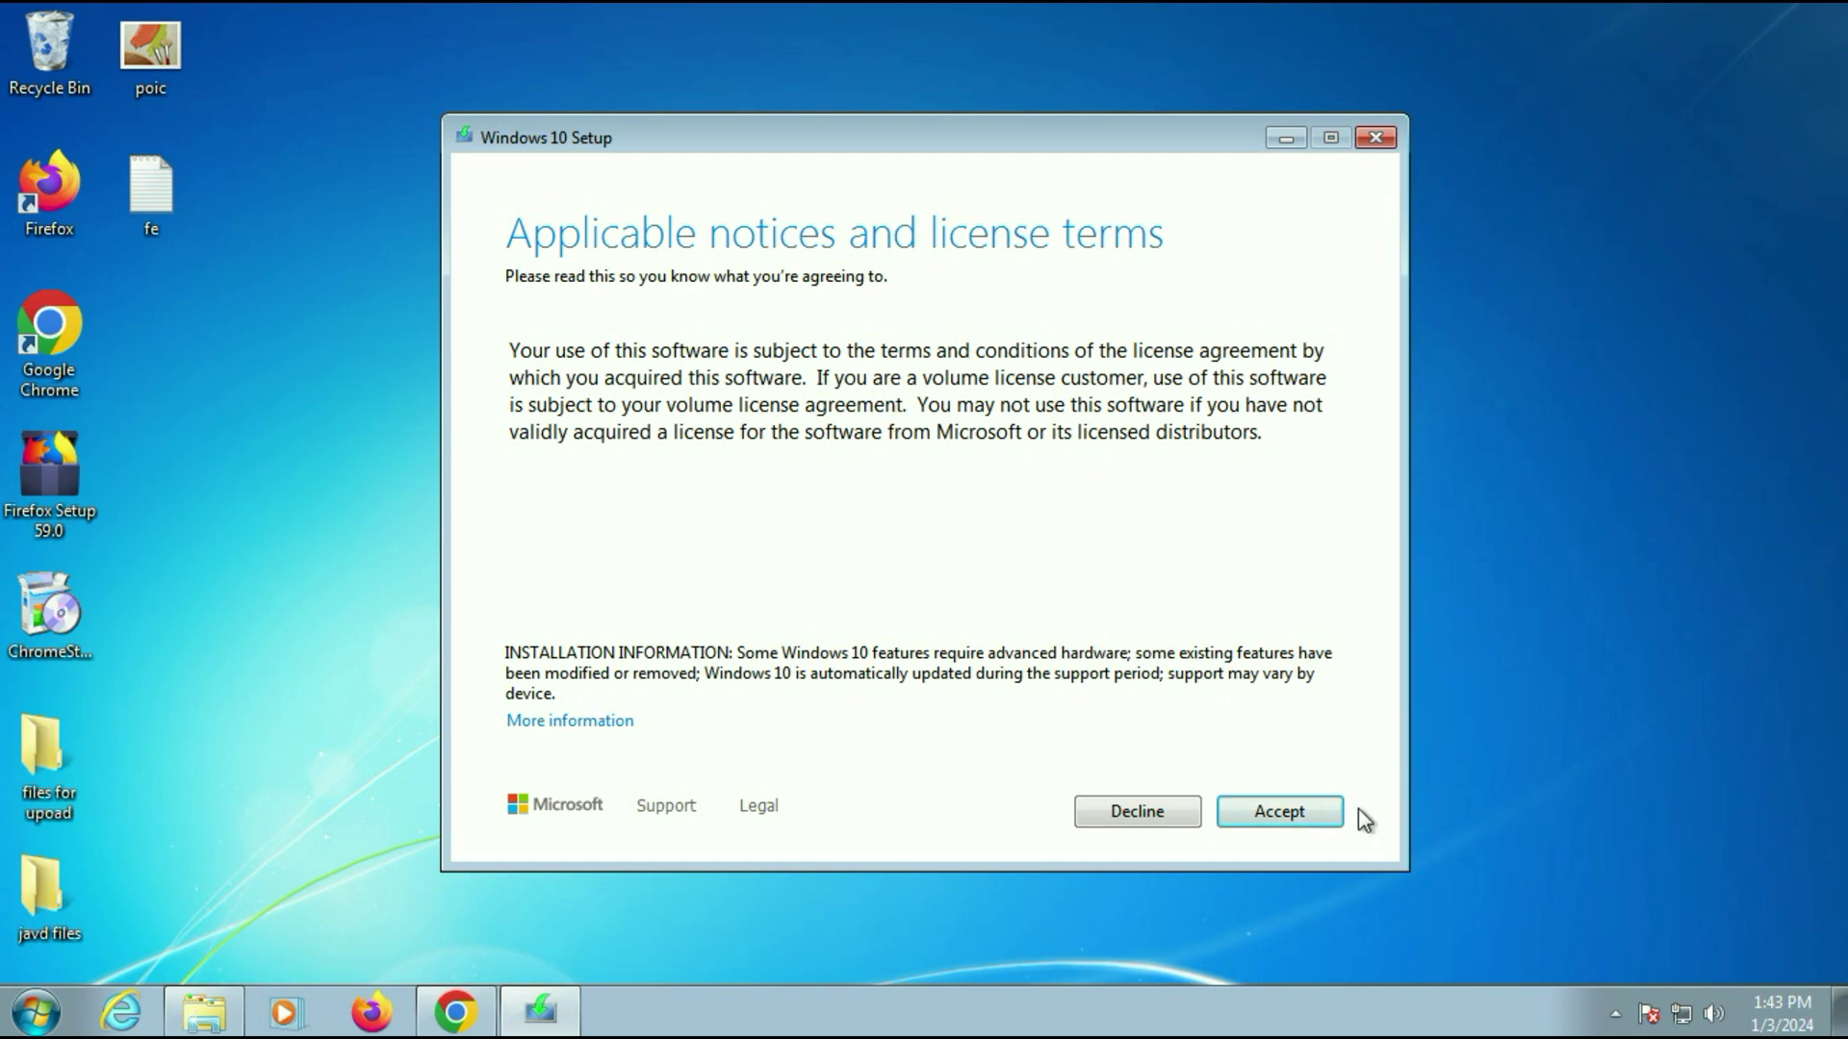
# Step: Accept the Windows 10 license terms and bring up the choice of what to keep
pyautogui.click(1305, 818)
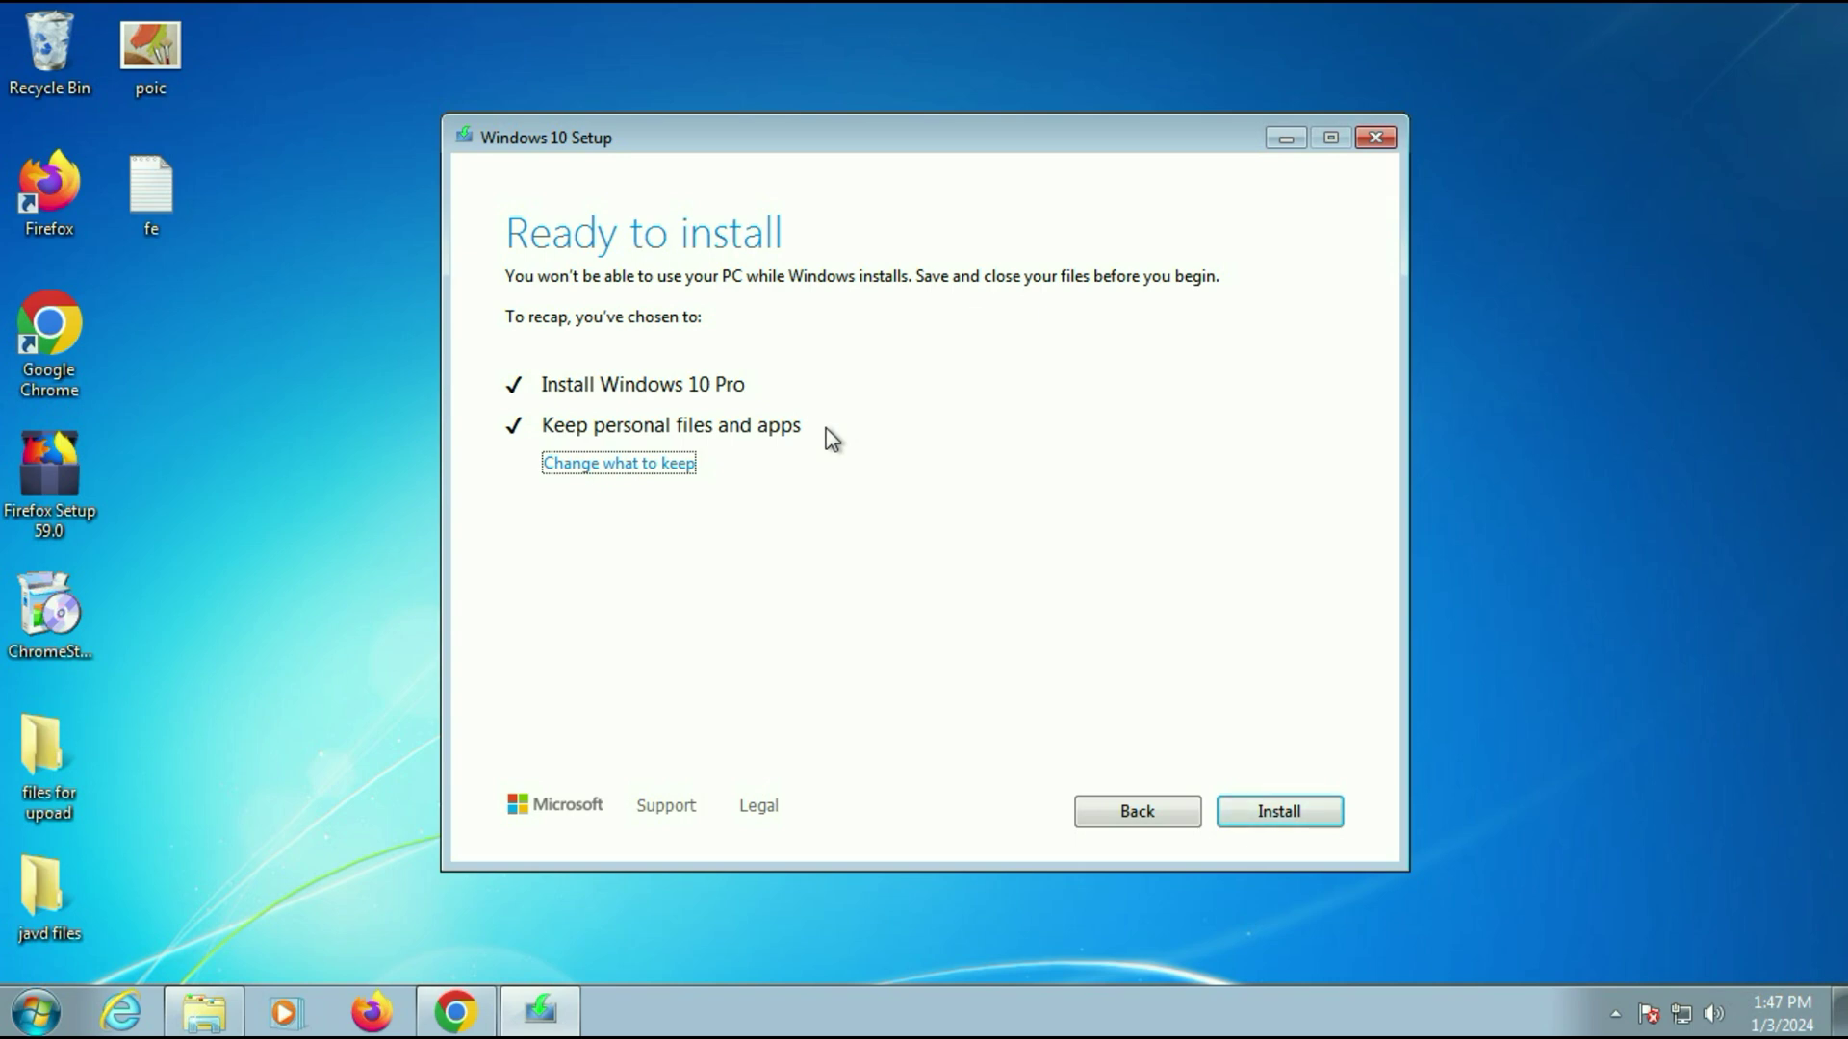
pyautogui.click(622, 463)
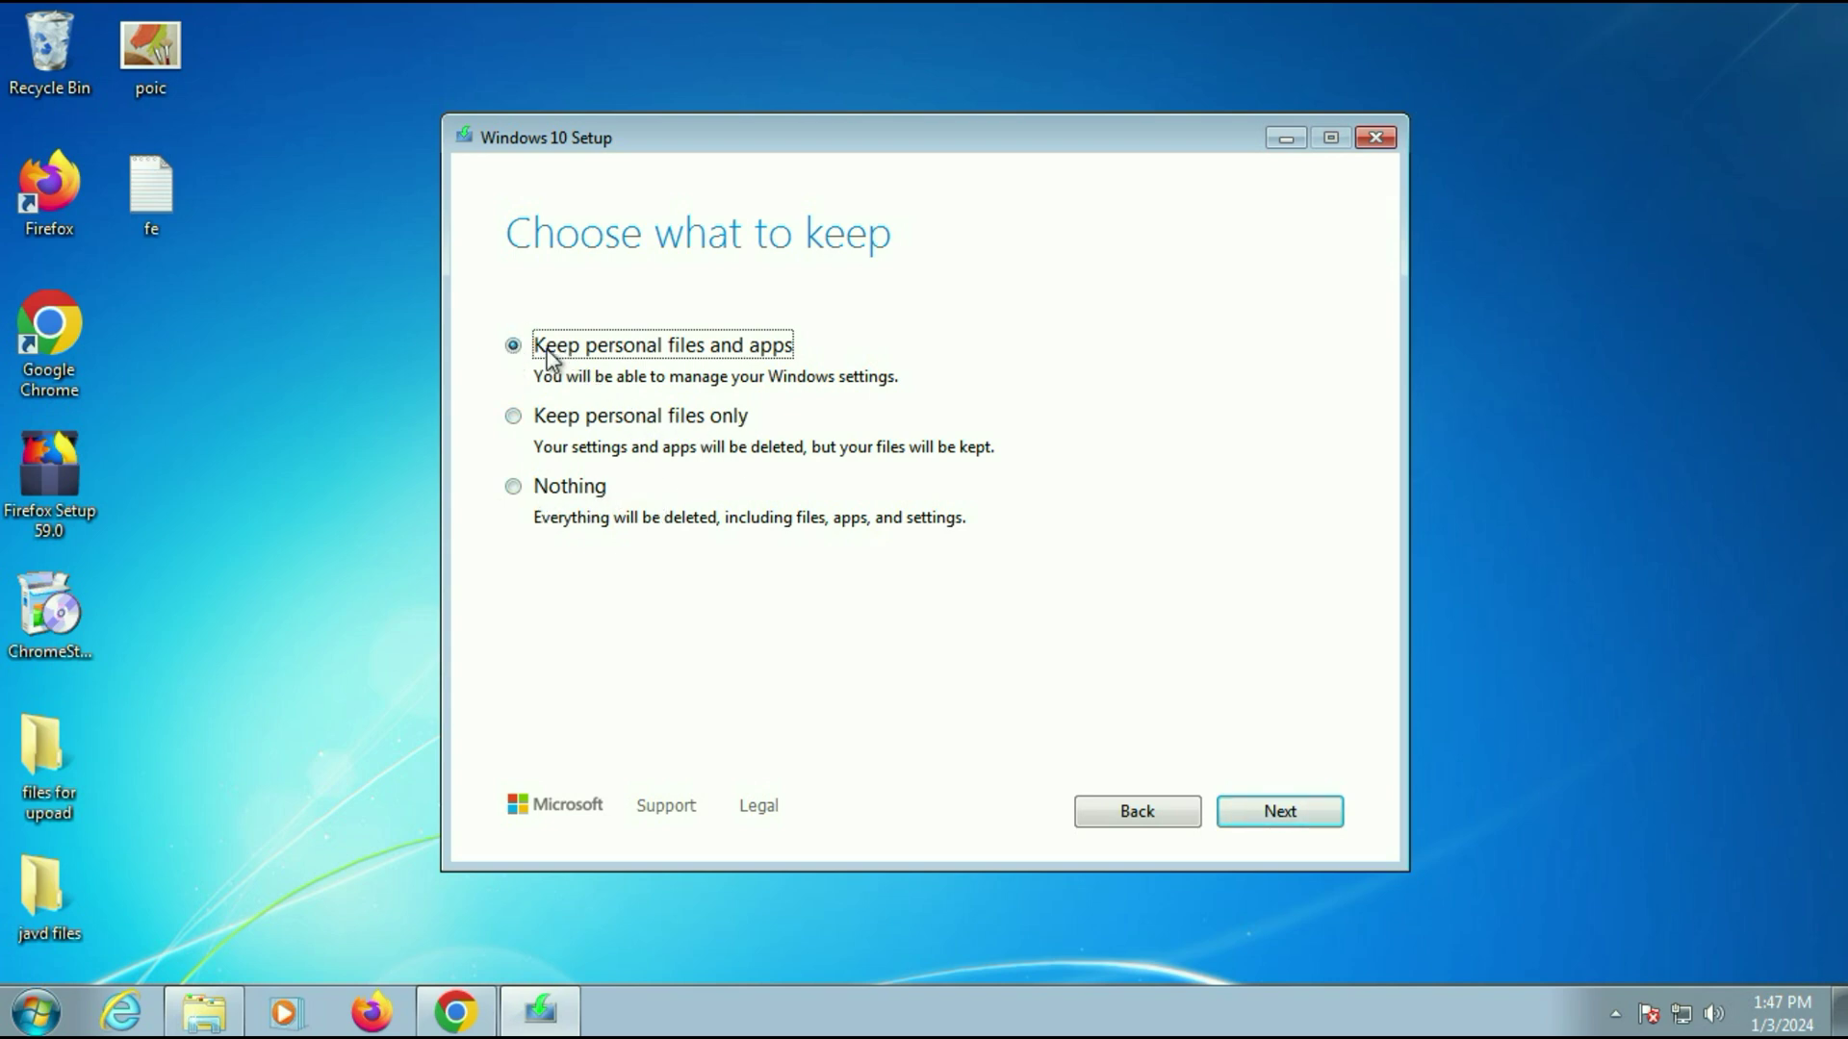
# Step: Keep personal files and apps and start installing Windows 10 Pro
pyautogui.click(1273, 804)
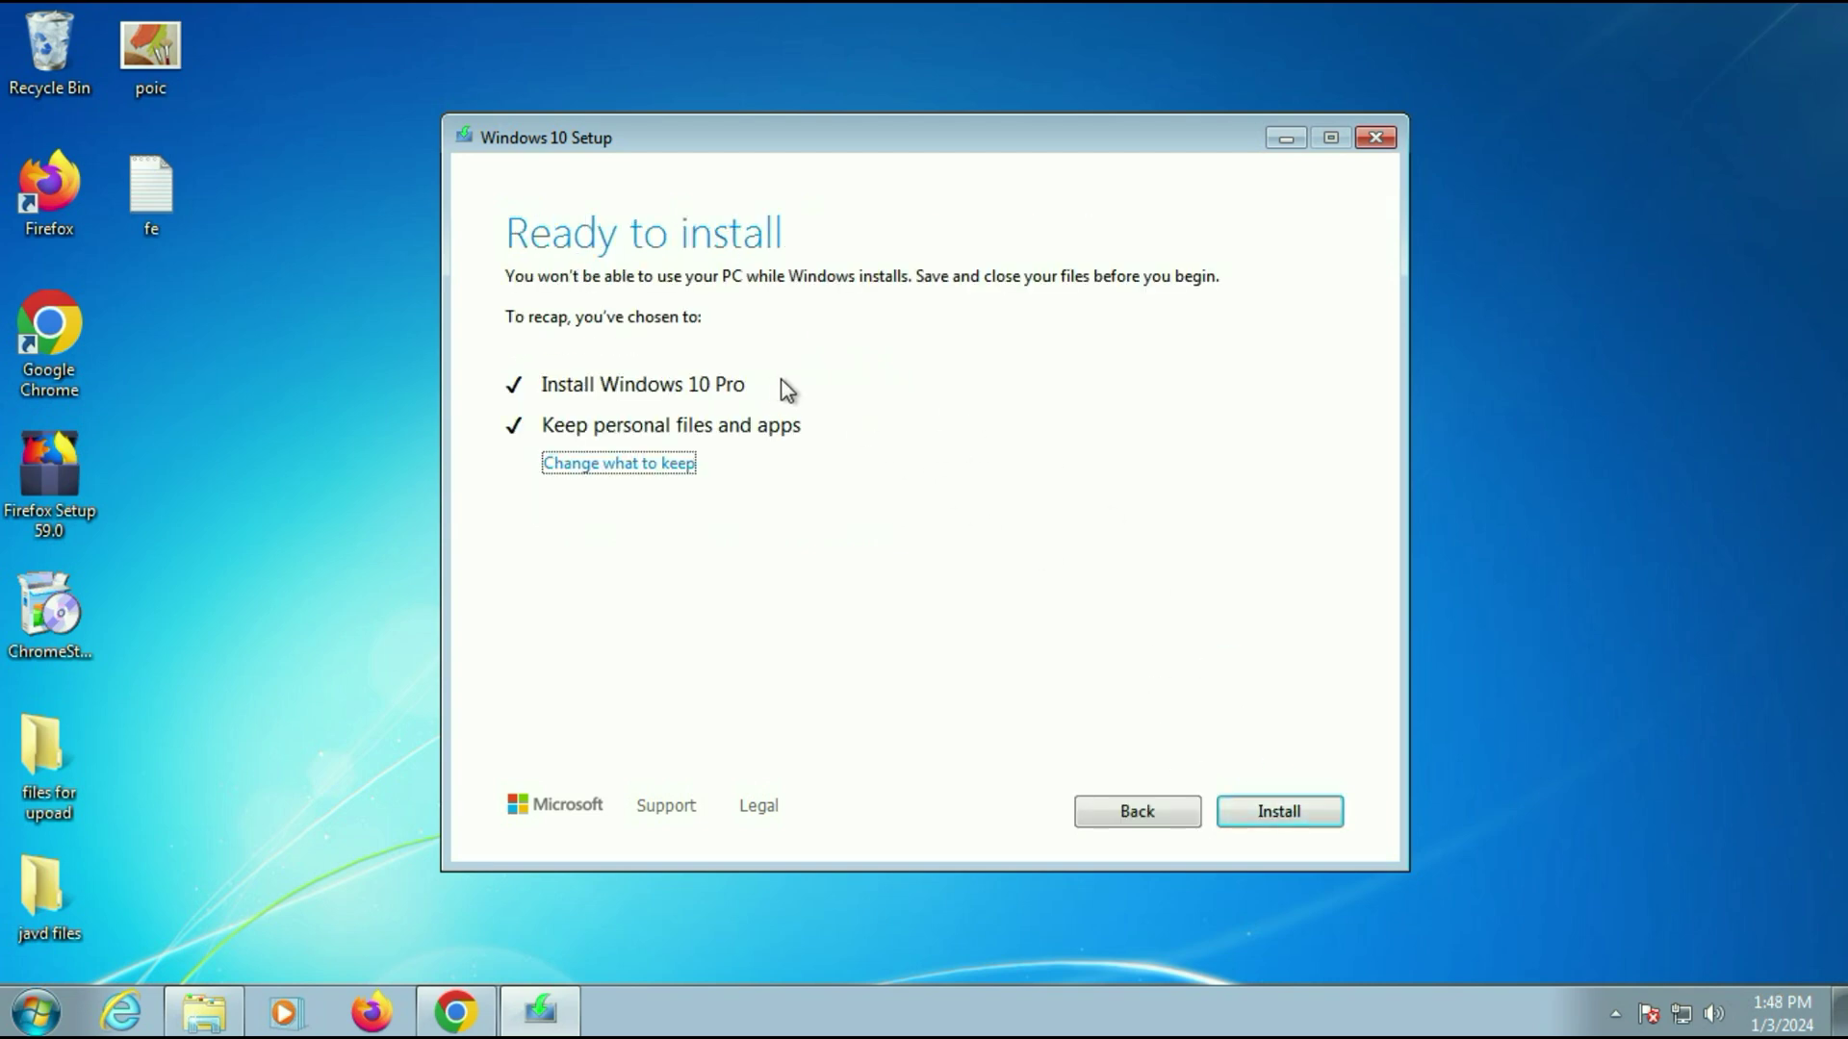
pyautogui.click(1311, 811)
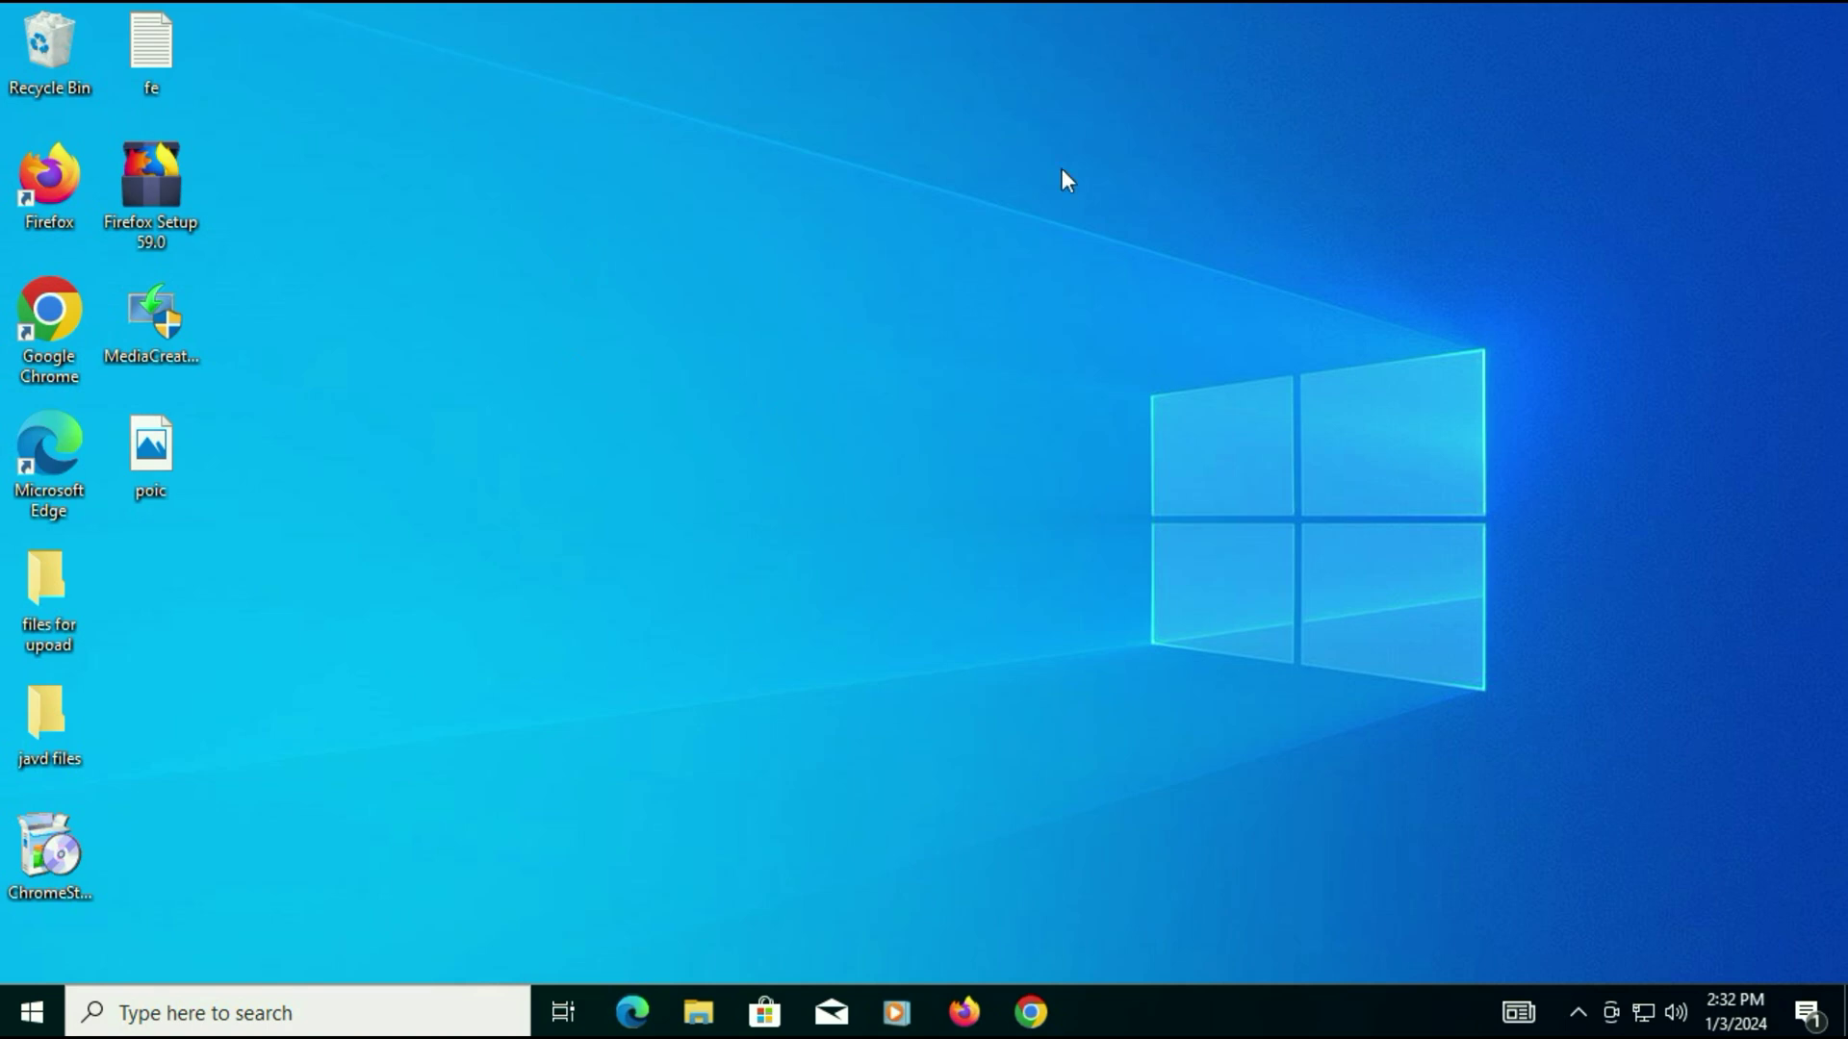
# Step: Select the desktop icons to confirm 'files for upoad' and 'javd files' survived, then deselect them
pyautogui.moveTo(323, 37); pyautogui.dragTo(2, 952)
pyautogui.click(214, 558)
pyautogui.click(494, 545)
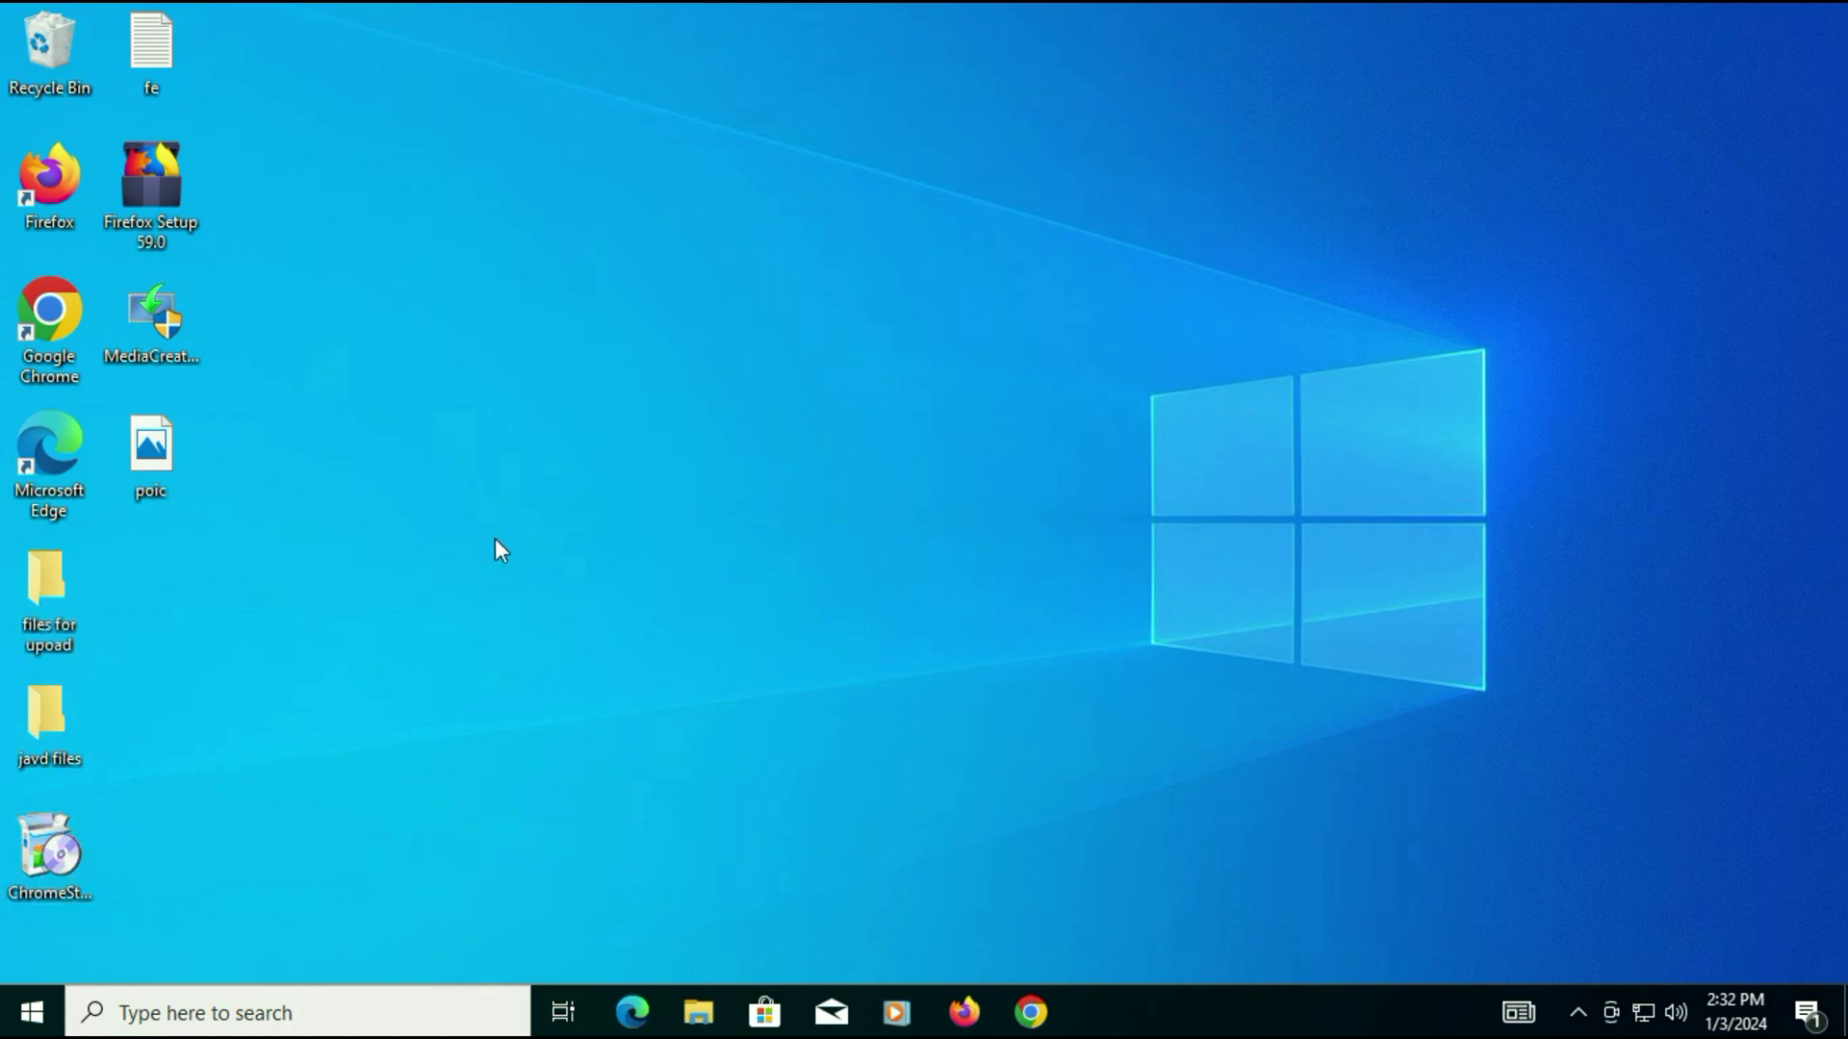
# Step: Open New Volume (E:) in File Explorer to confirm its files, then return to This PC
pyautogui.click(699, 1015)
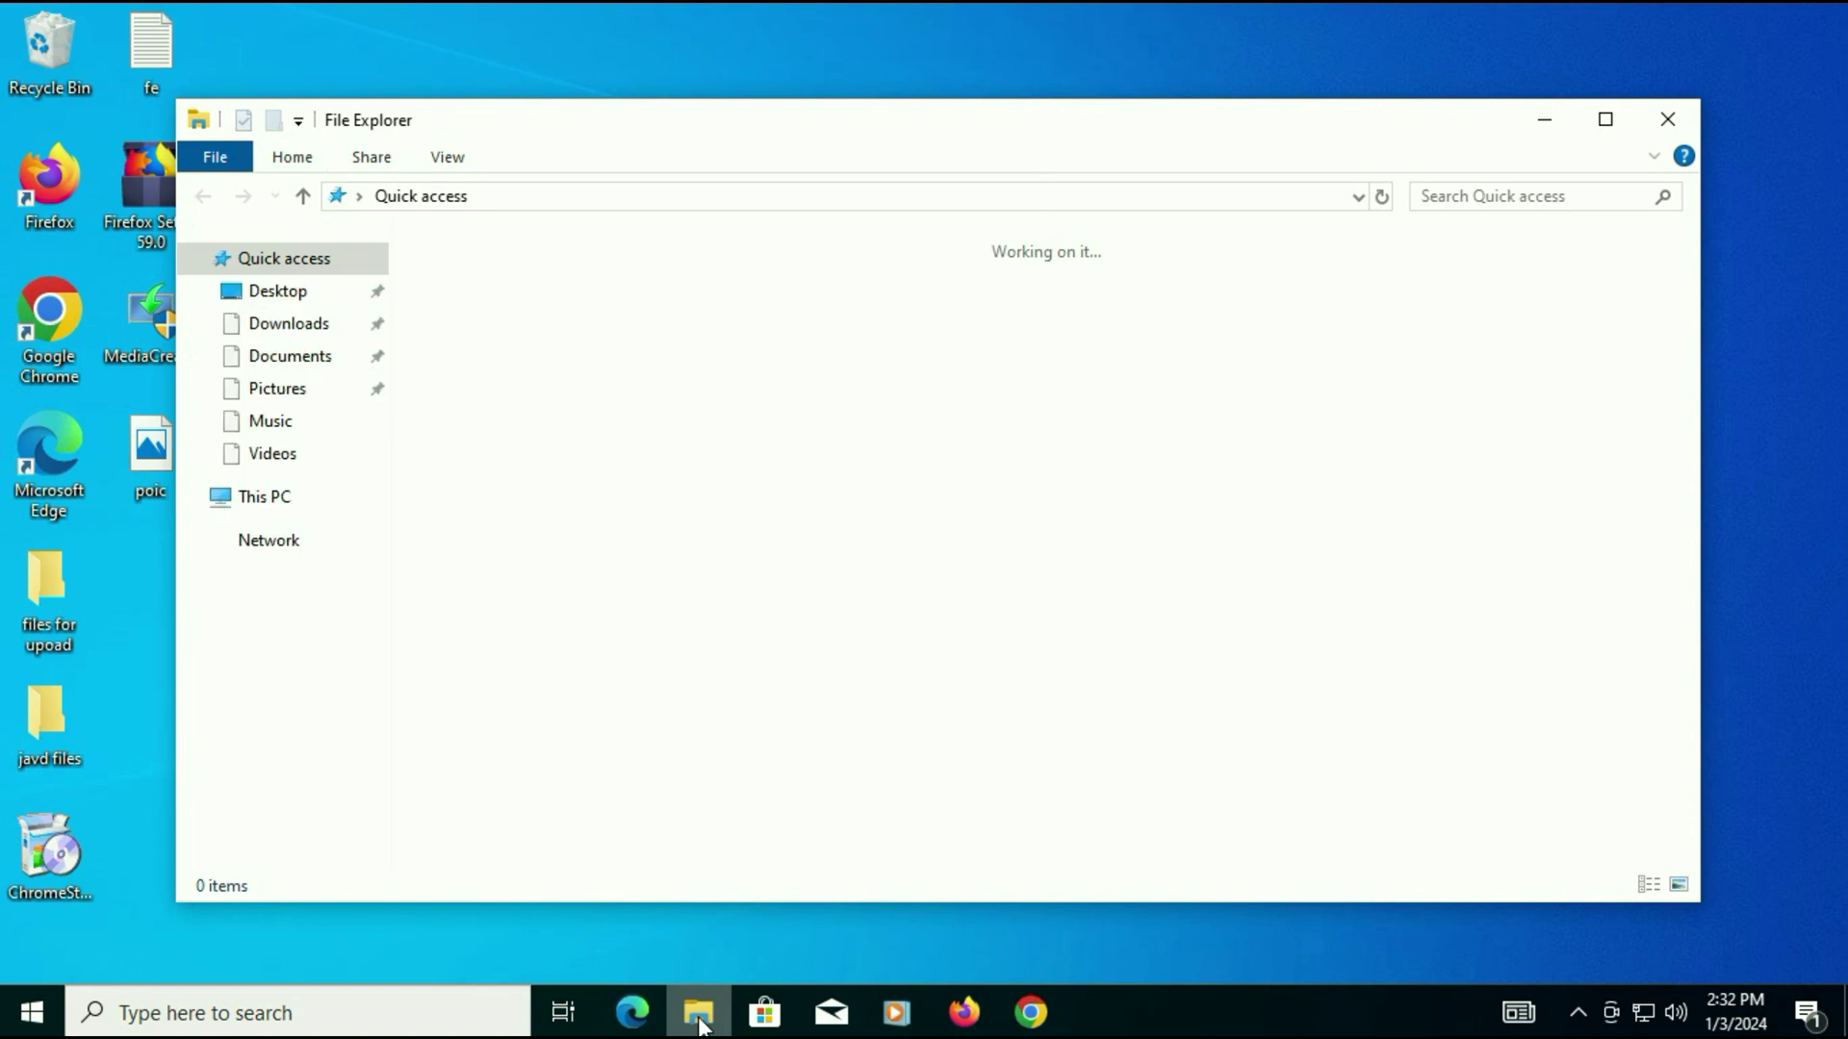
pyautogui.doubleClick(1282, 583)
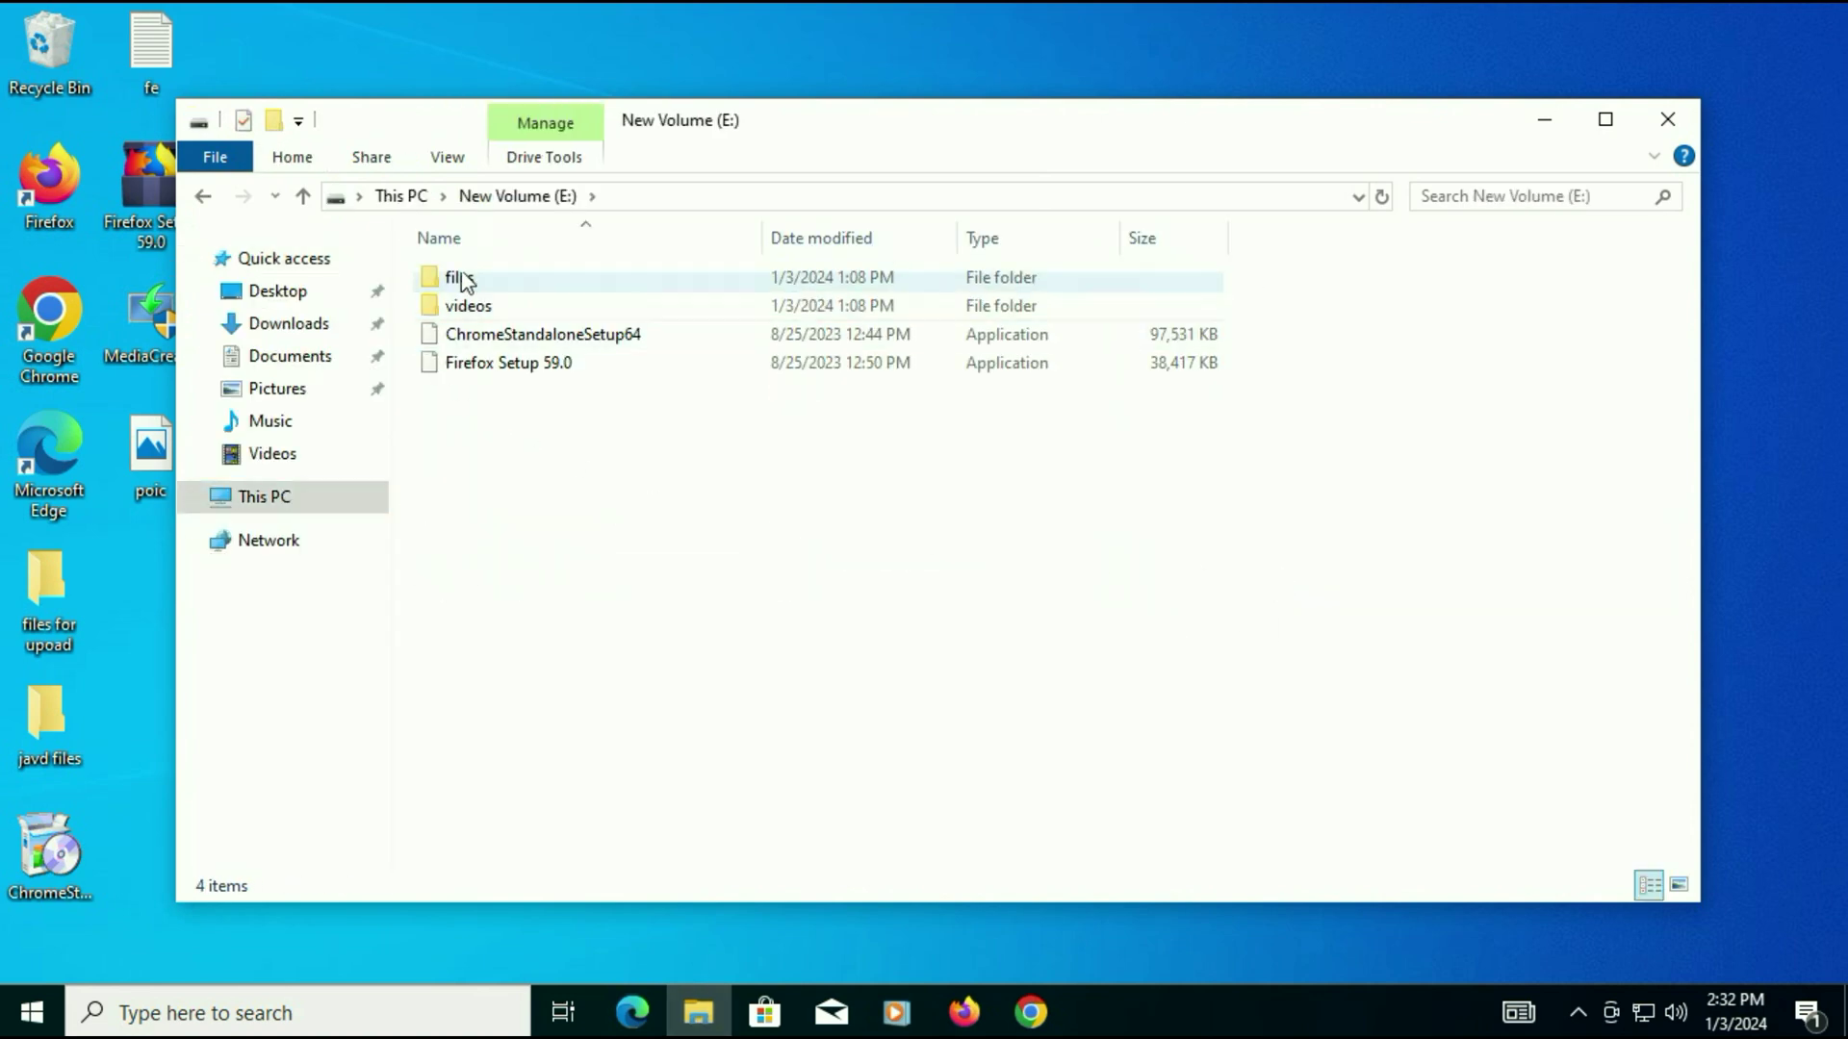
pyautogui.click(305, 196)
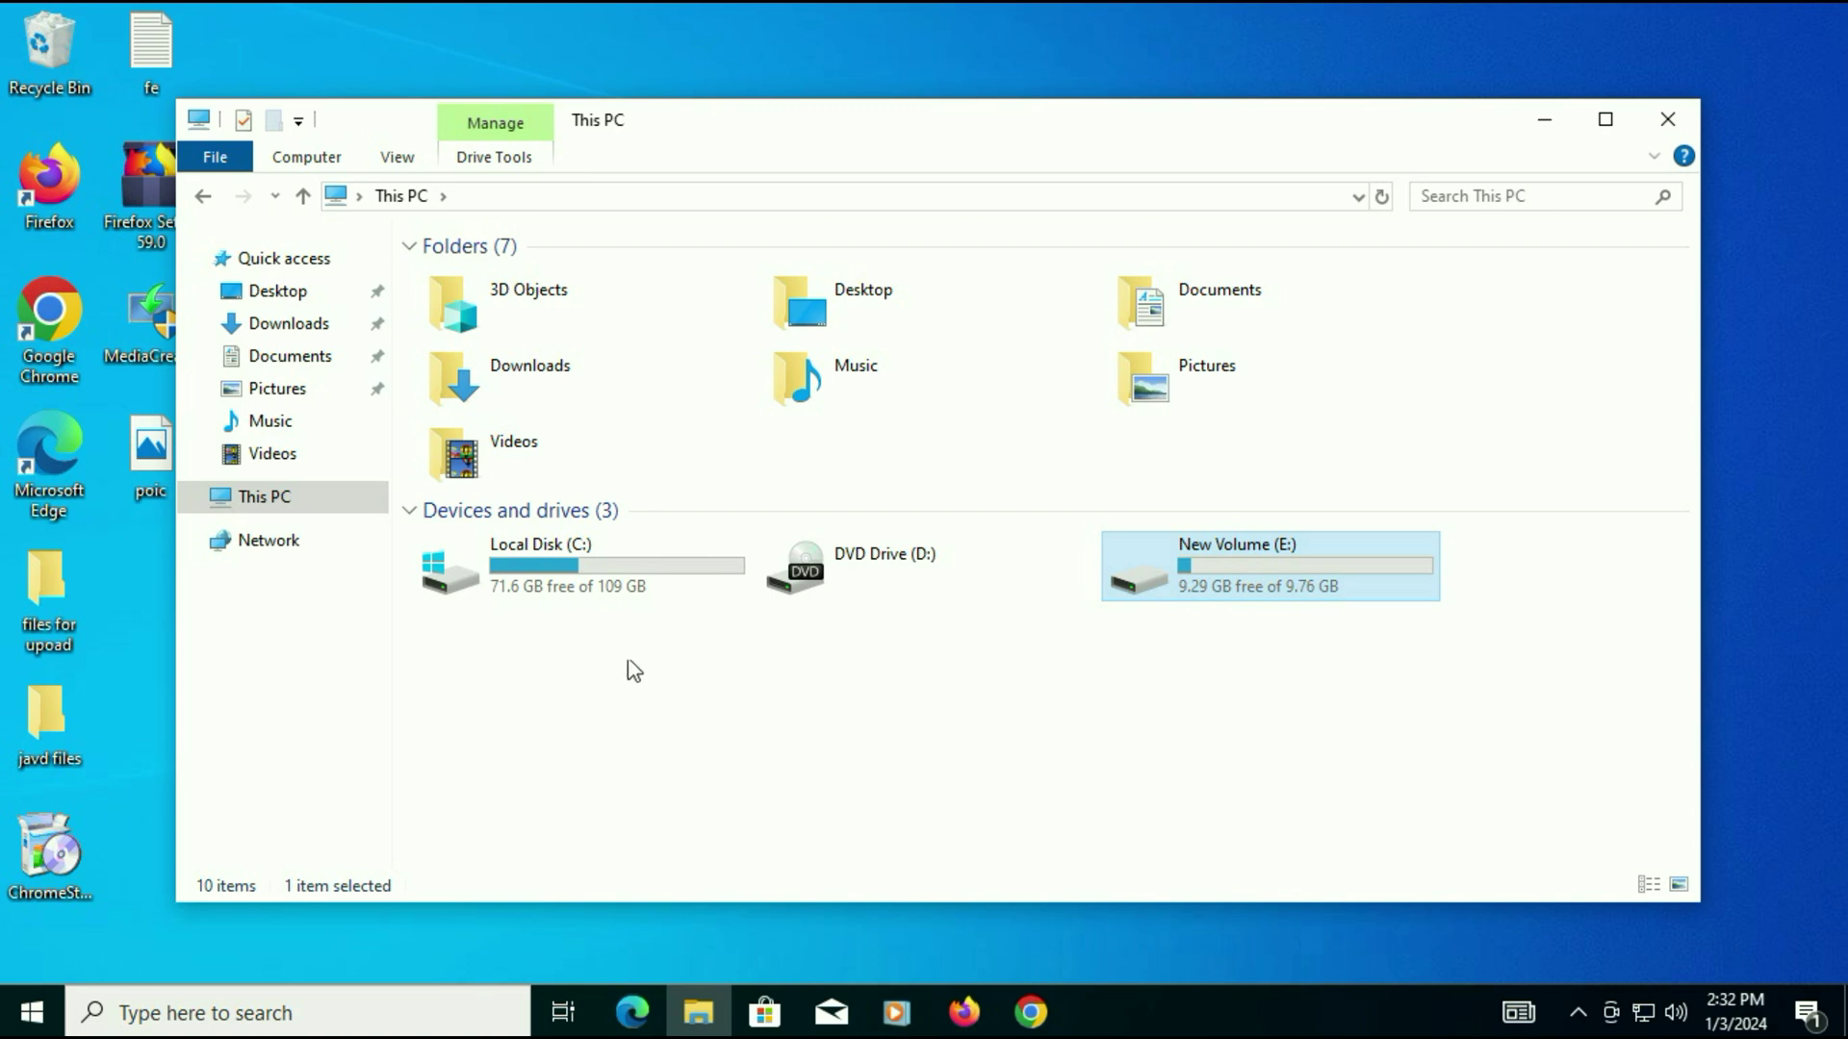
# Step: Bring up This PC's system properties to confirm Windows 10 Pro activation
pyautogui.click(656, 678)
pyautogui.rightClick(655, 679)
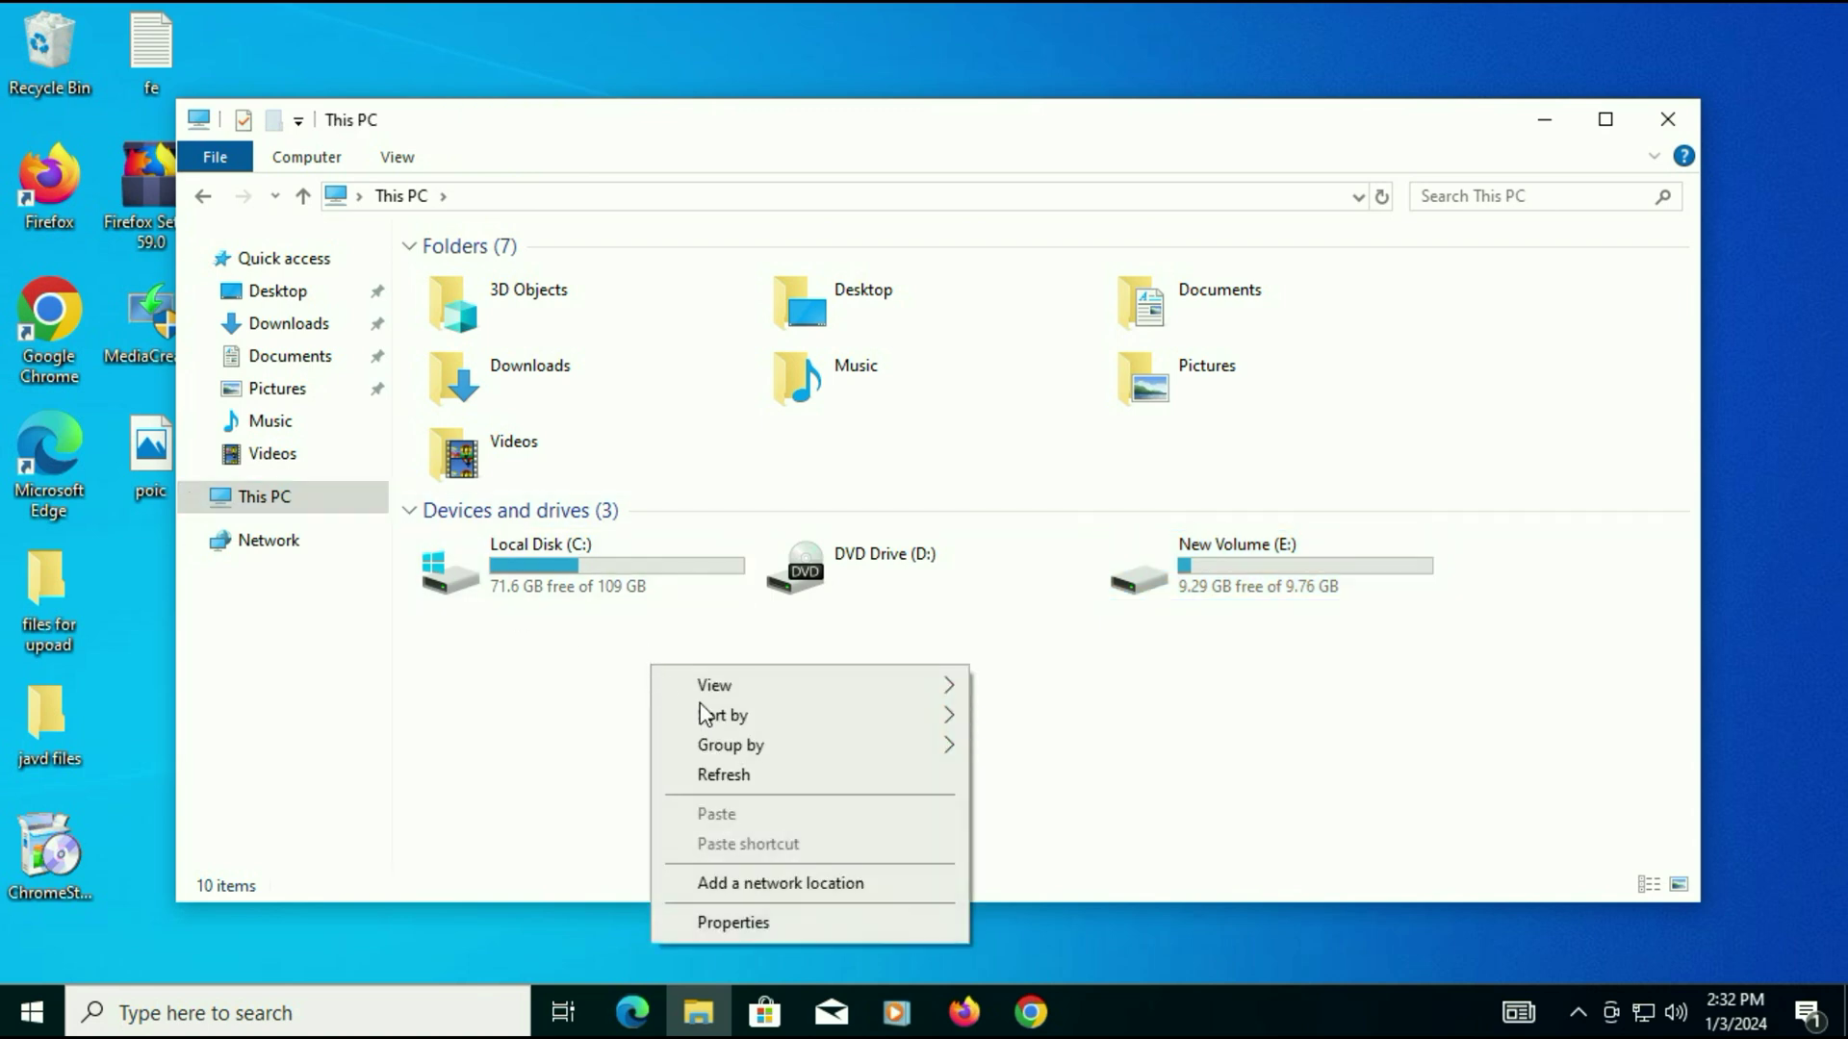
pyautogui.click(762, 924)
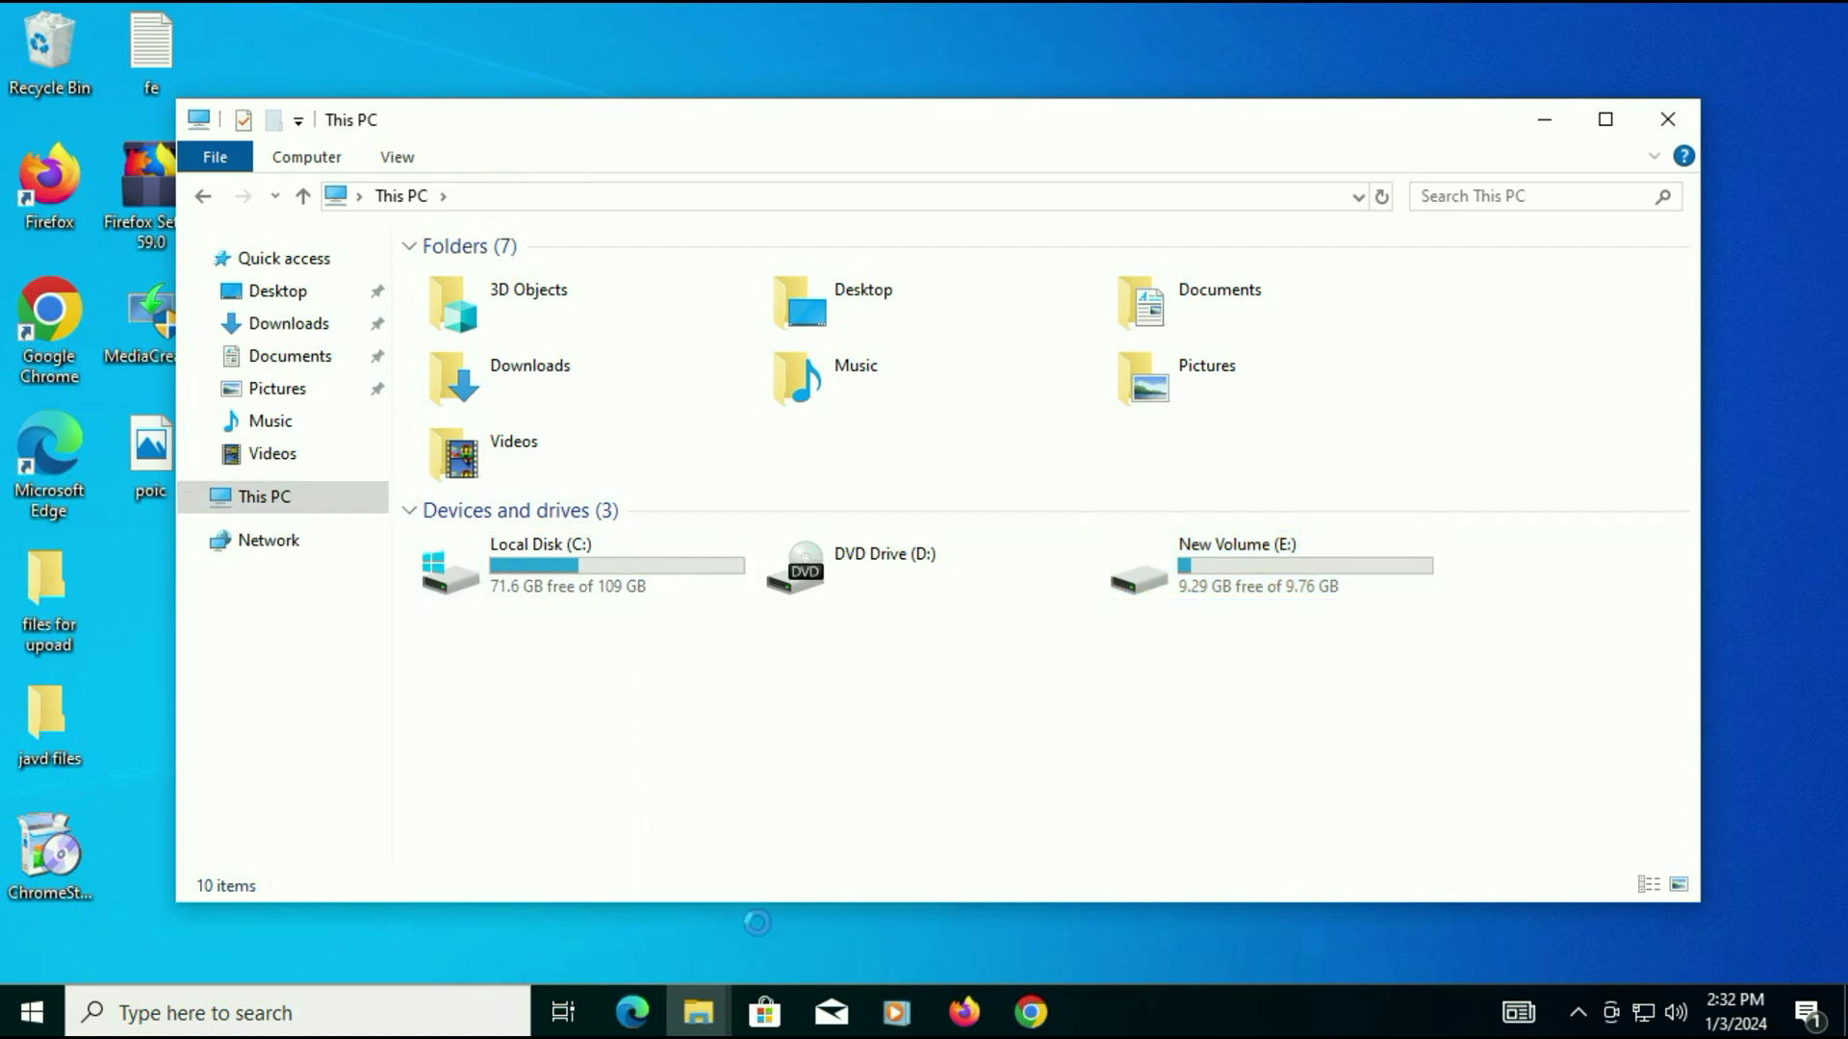